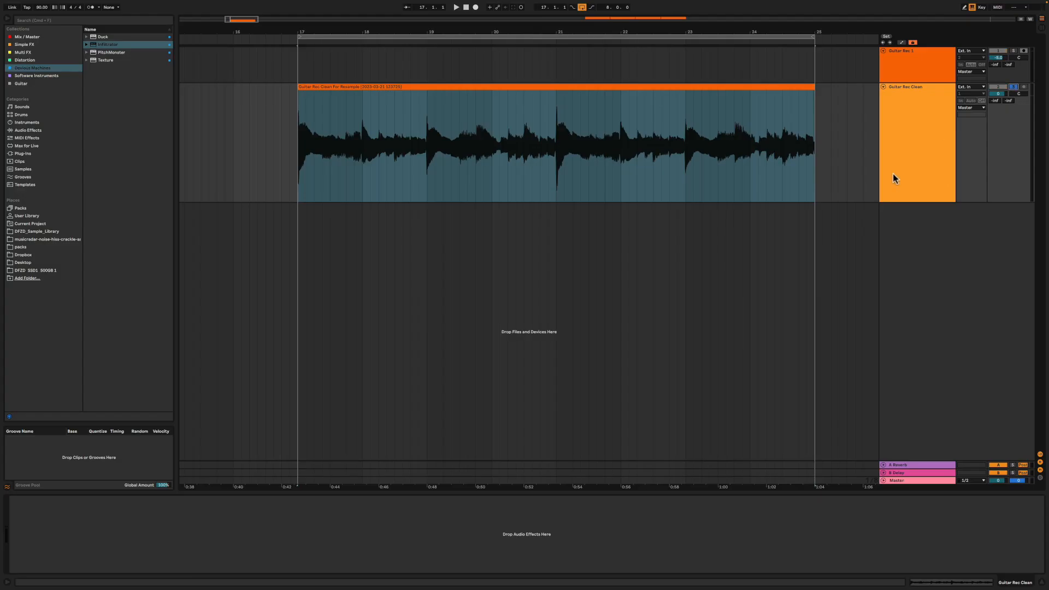
- Play the guitar clip and try Texture on the Guitar Rec Clean track with the mix at 59 Dry
key("space")
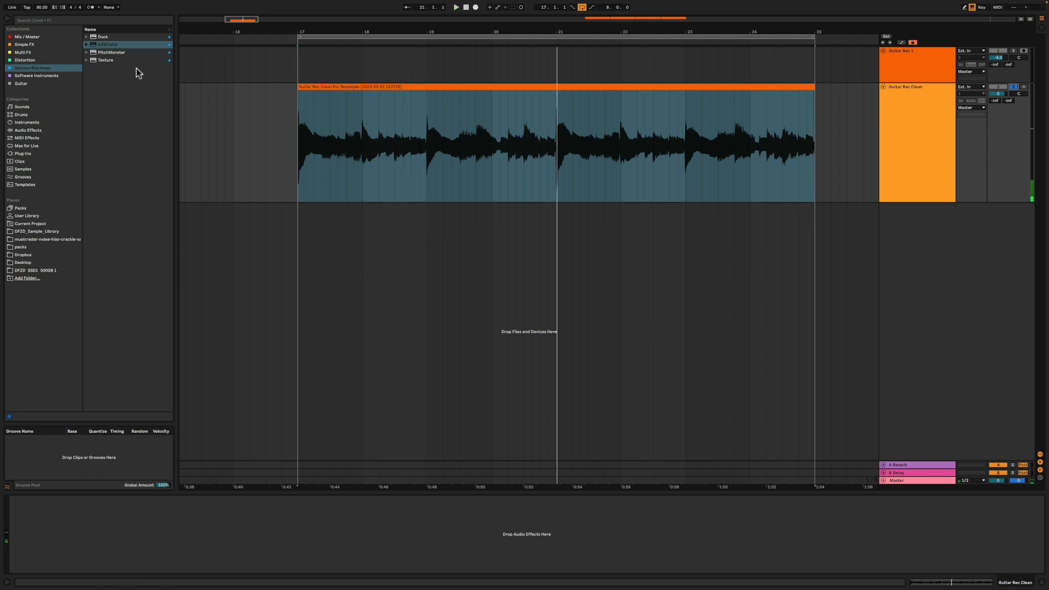
double_click(105, 60)
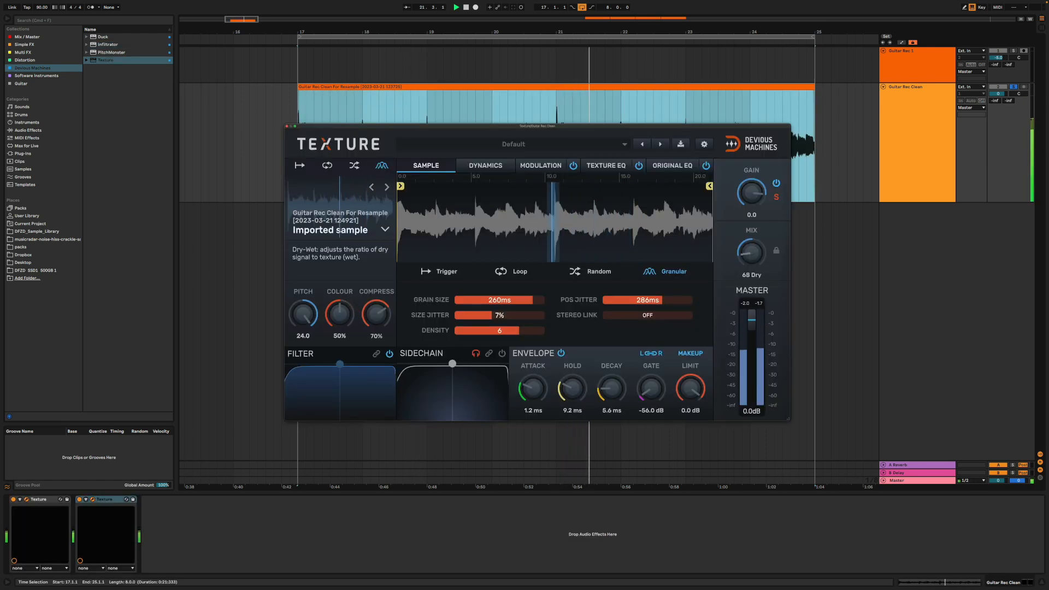
left_click_drag(754, 252, 754, 268)
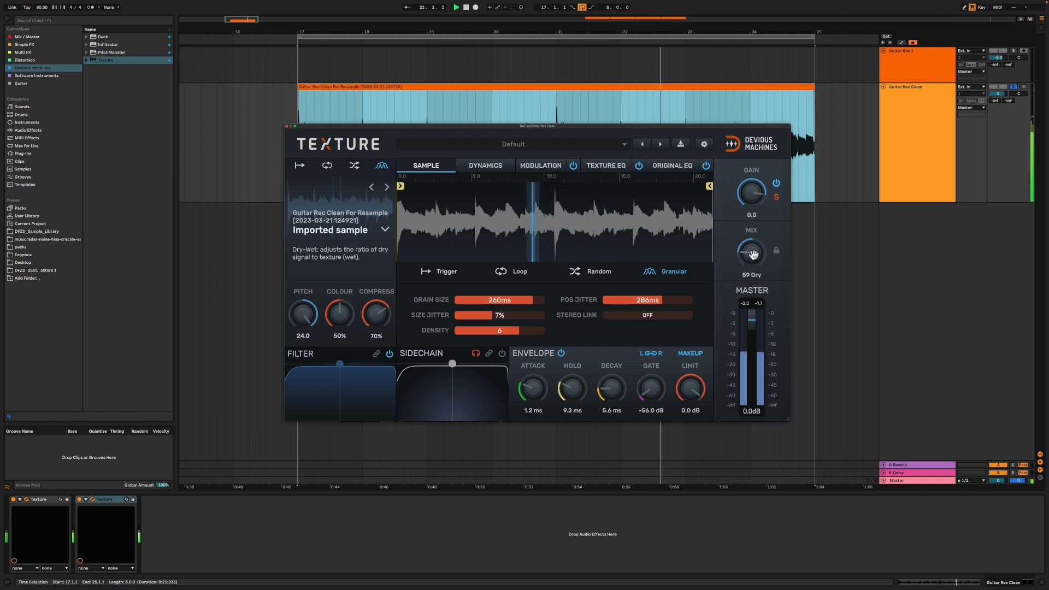
left_click(123, 46)
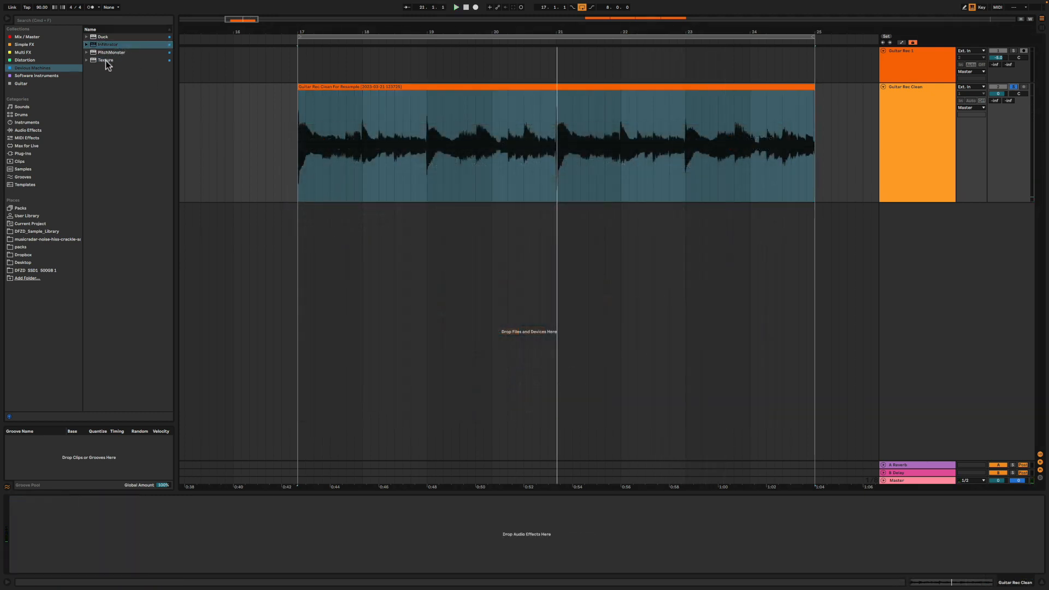
- Add the Texture device to the Guitar Rec Clean track and load the guitar clip into it as the sample
double_click(106, 61)
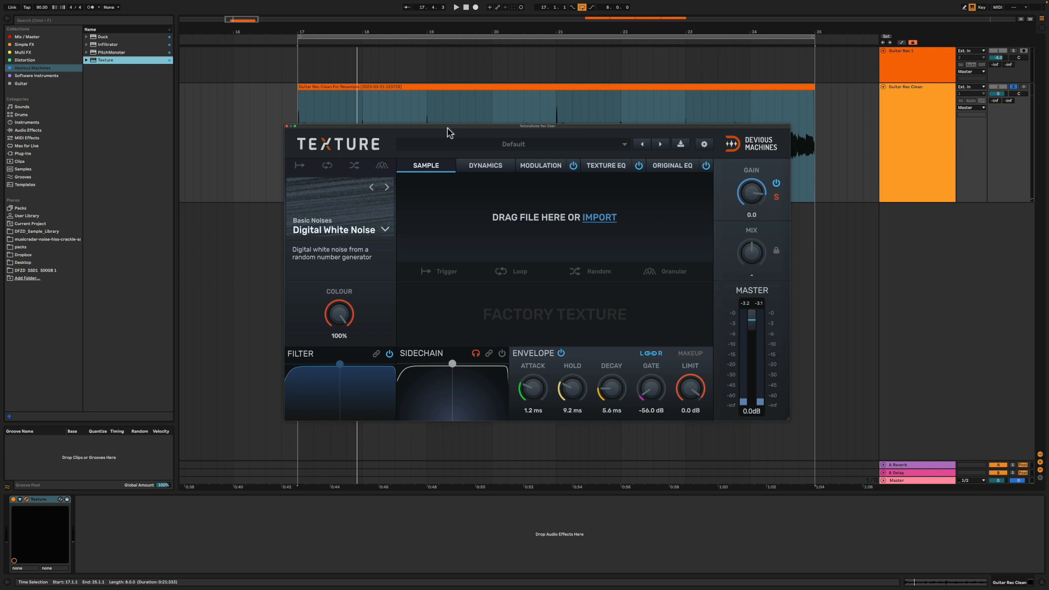
left_click_drag(492, 87, 317, 88)
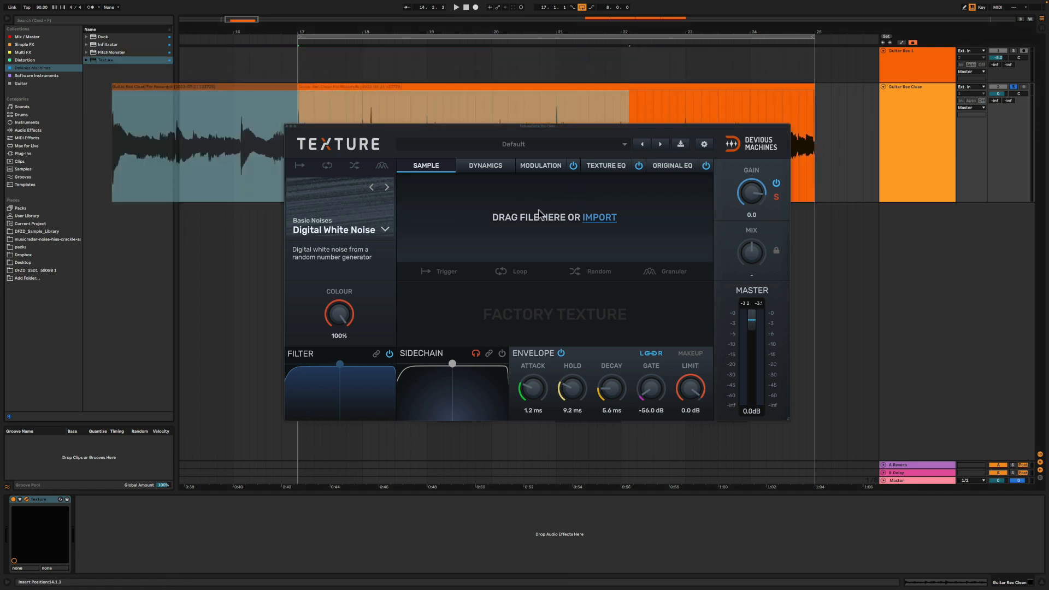
left_click_drag(539, 214, 542, 216)
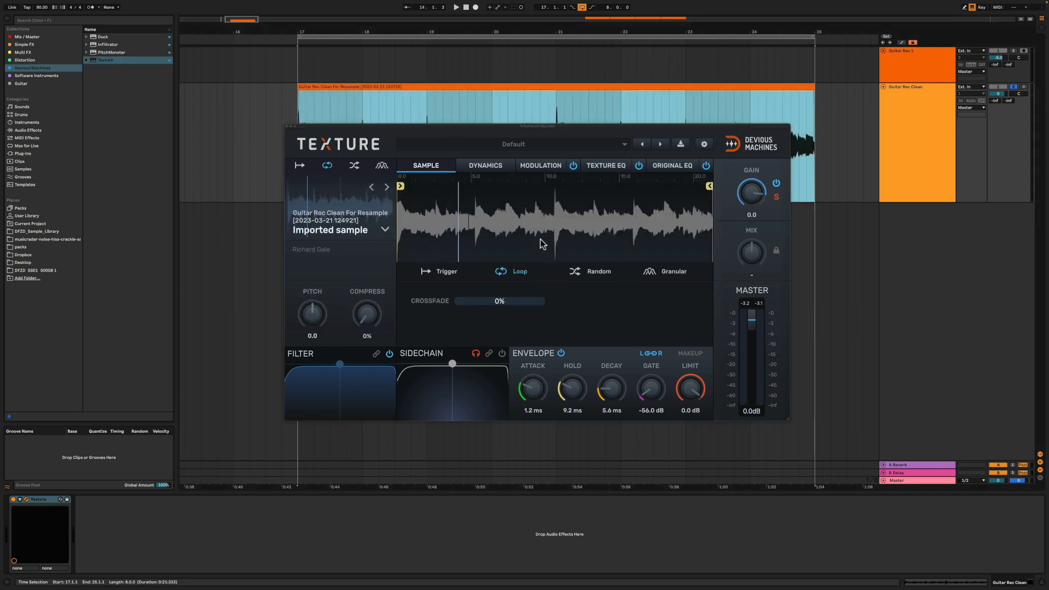
- Play the guitar clip and set Texture's mix to 100 Wet
key("space")
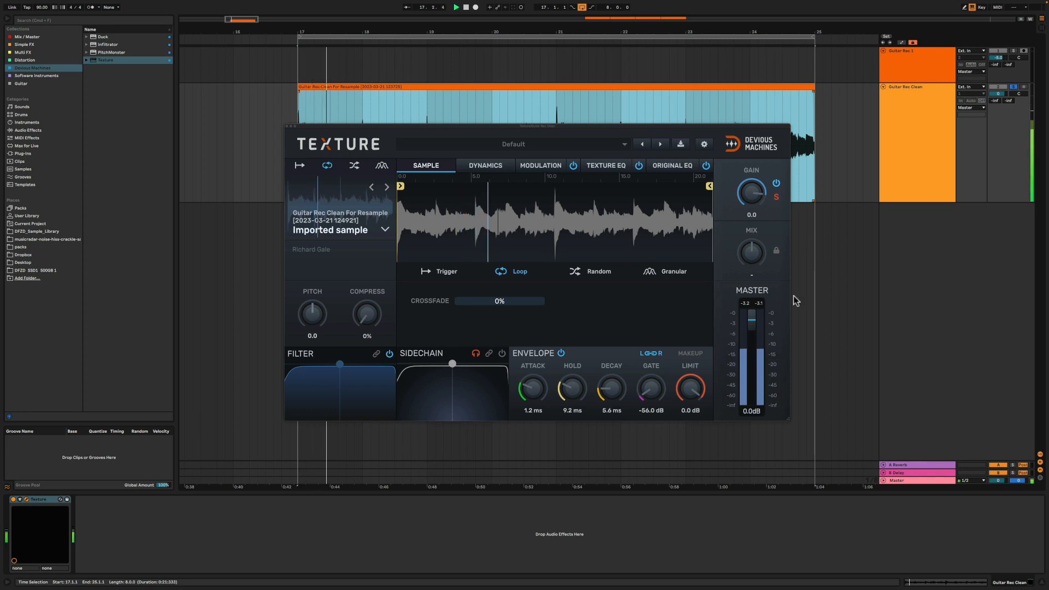
mouse_move(752, 253)
left_click_drag(752, 253, 752, 215)
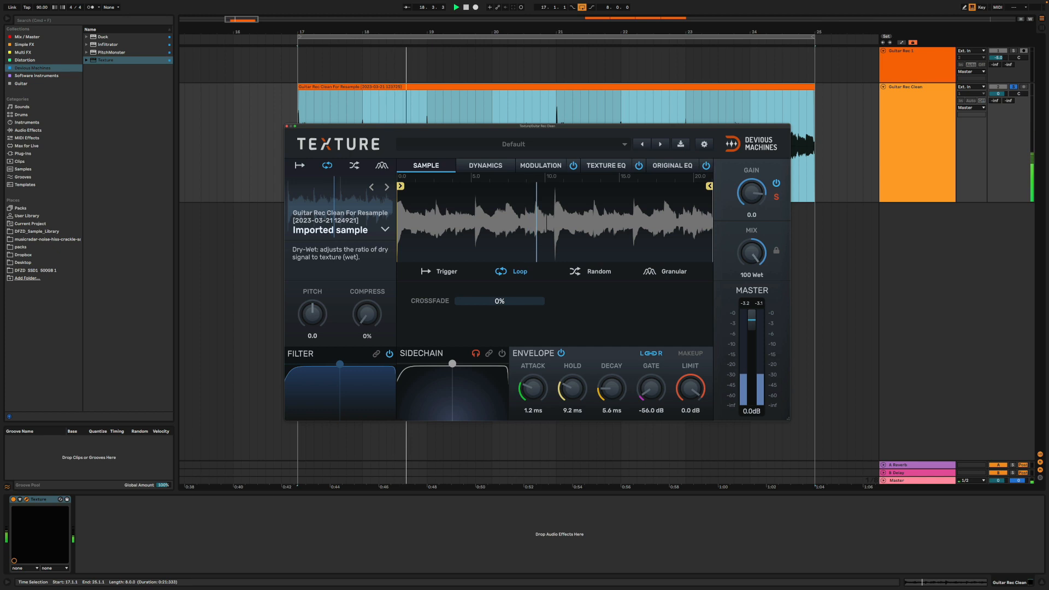
- Try the sample pitch at about 18.9 semitones, then reset it to 0.0
left_click_drag(312, 314, 313, 268)
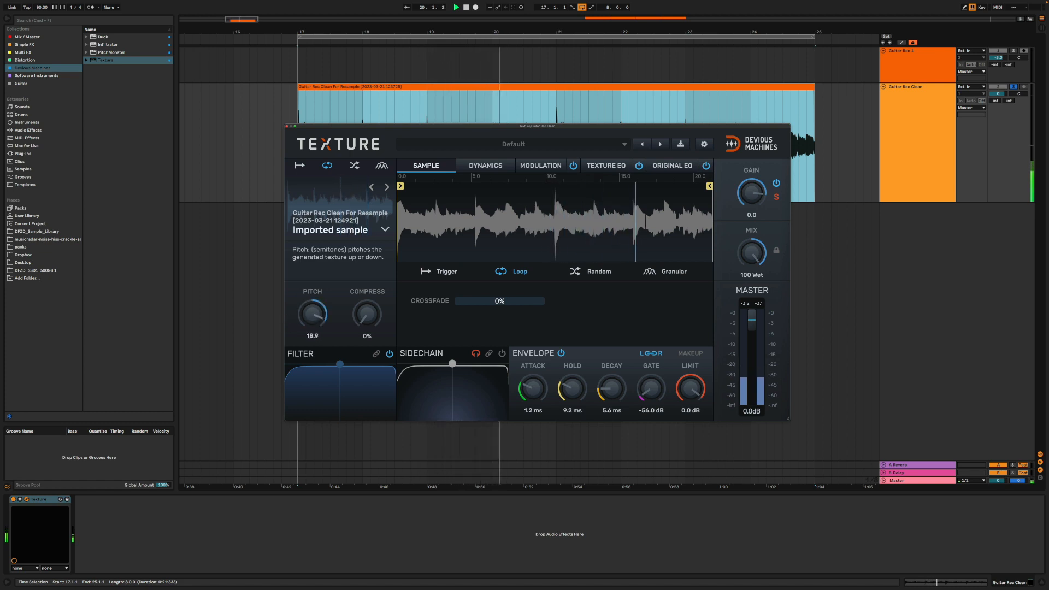
double_click(313, 314)
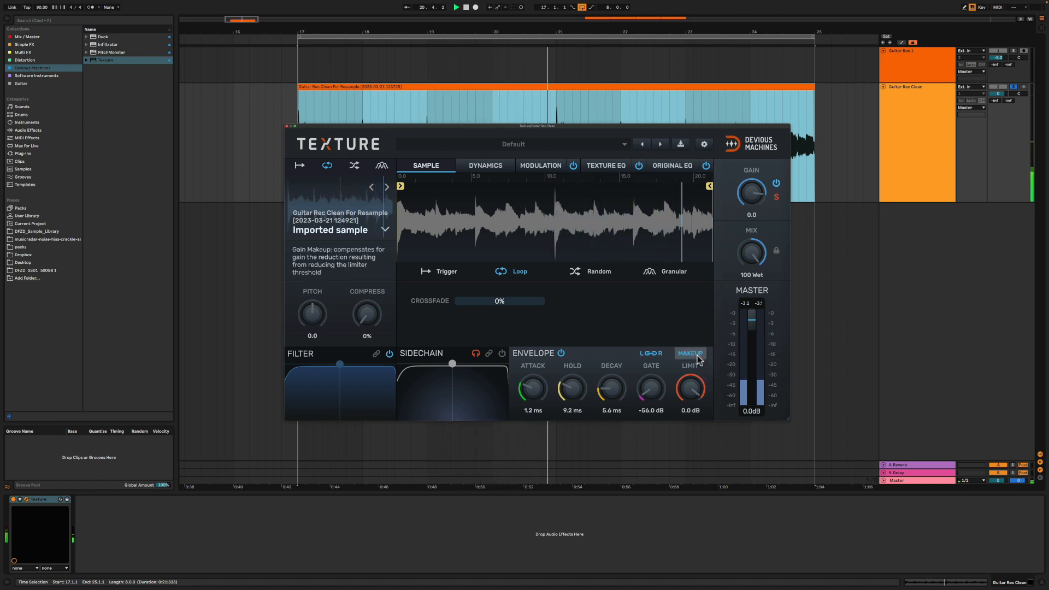
left_click_drag(312, 314, 312, 312)
double_click(312, 312)
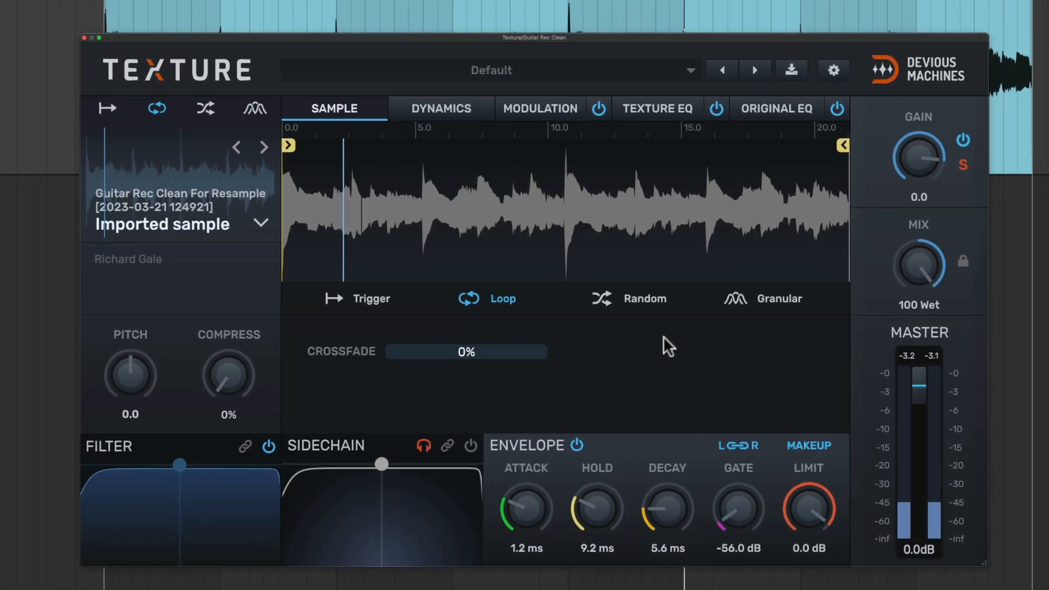
- Switch the sample to Granular playback and set colour to 36% and compress to 70%
left_click(745, 297)
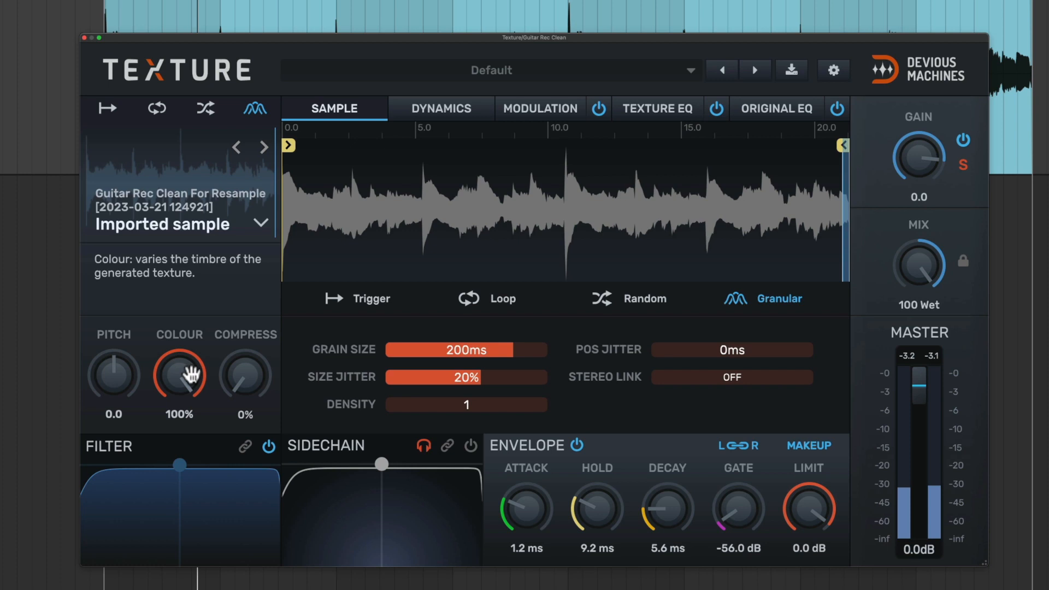
left_click_drag(190, 375, 191, 445)
left_click_drag(244, 367, 245, 327)
- Try 1% size jitter and 1000 ms position jitter, then set both jitter amounts to zero
left_click_drag(466, 378, 466, 387)
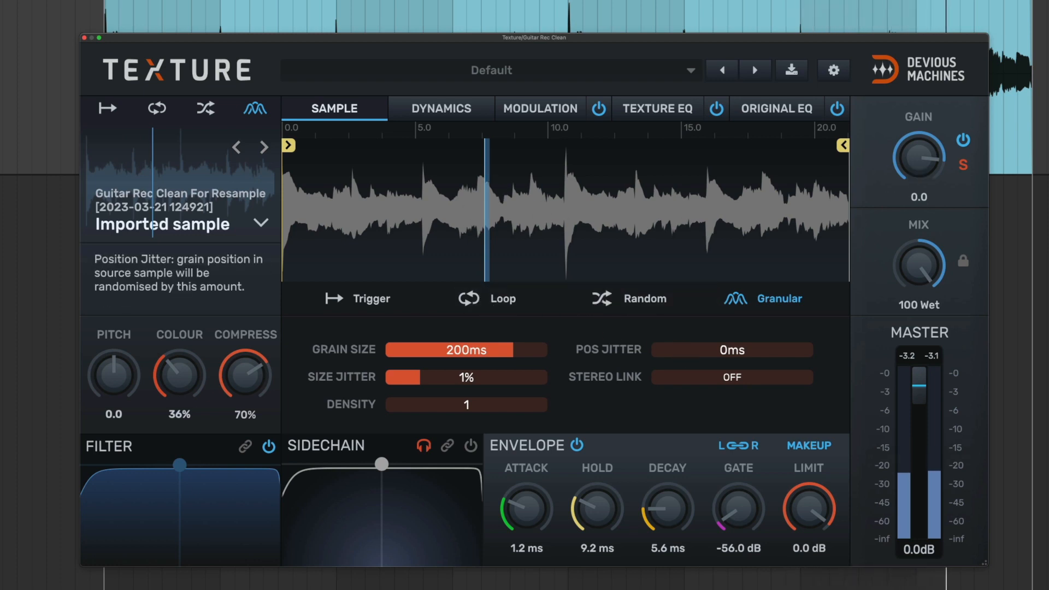
left_click_drag(732, 350, 733, 304)
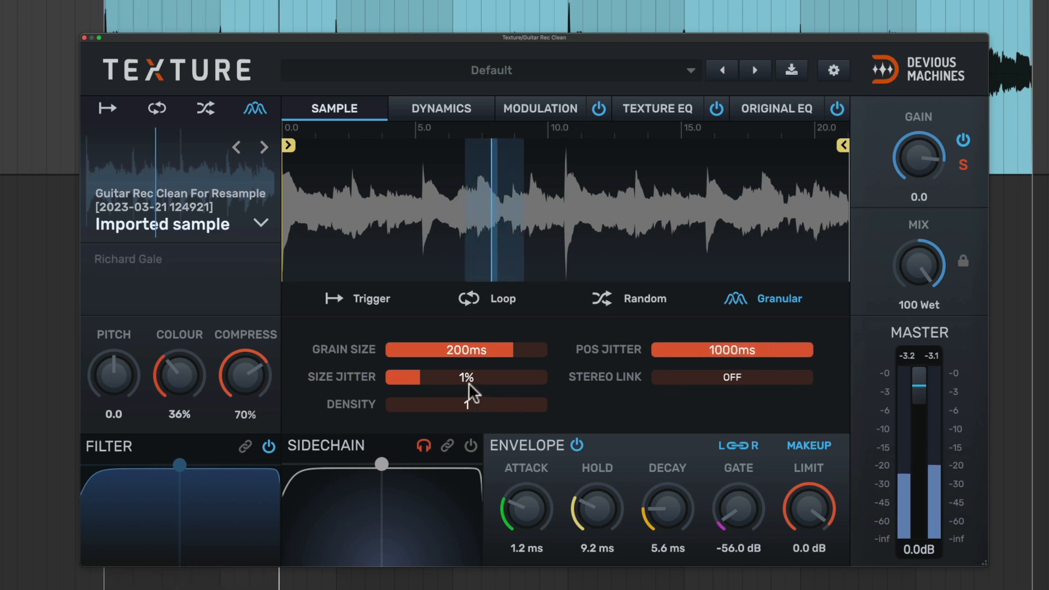
left_click_drag(470, 377, 498, 406)
left_click_drag(796, 349, 726, 346)
- Try a grain size of 25 ms, then set grain size to 239 ms and density to 7
left_click_drag(346, 337, 347, 330)
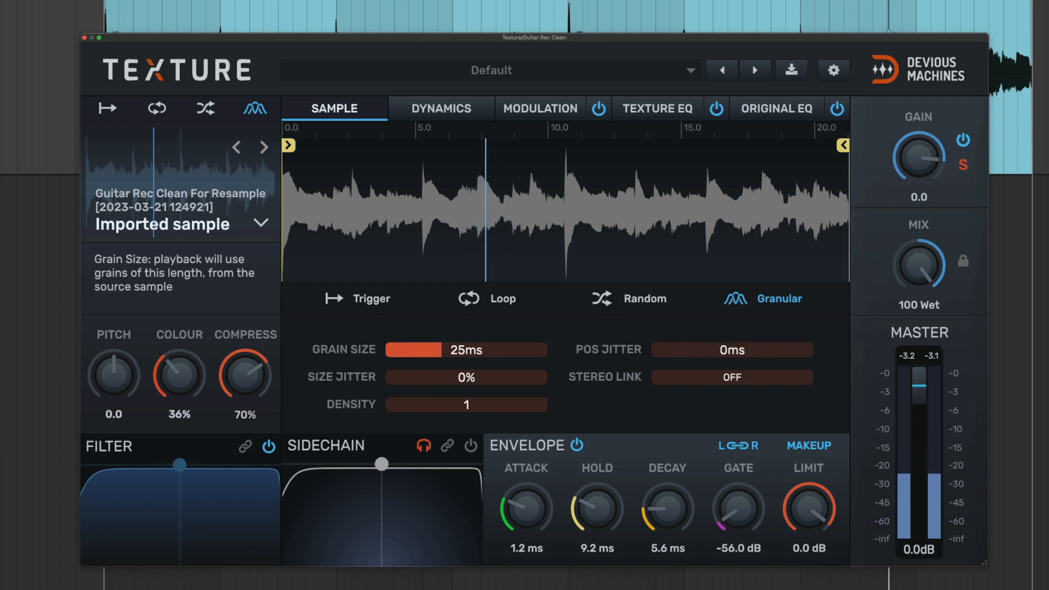
left_click_drag(483, 350, 521, 350)
left_click_drag(409, 405, 523, 405)
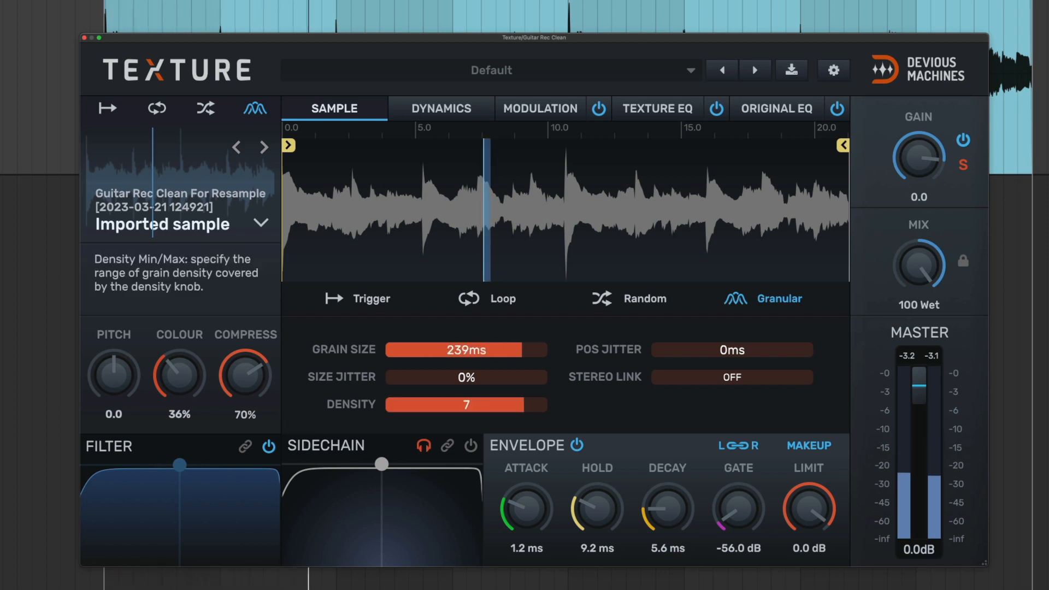
- Set the grain size to 28 ms, size jitter to 31% and position jitter to 60 ms
left_click_drag(502, 348, 464, 365)
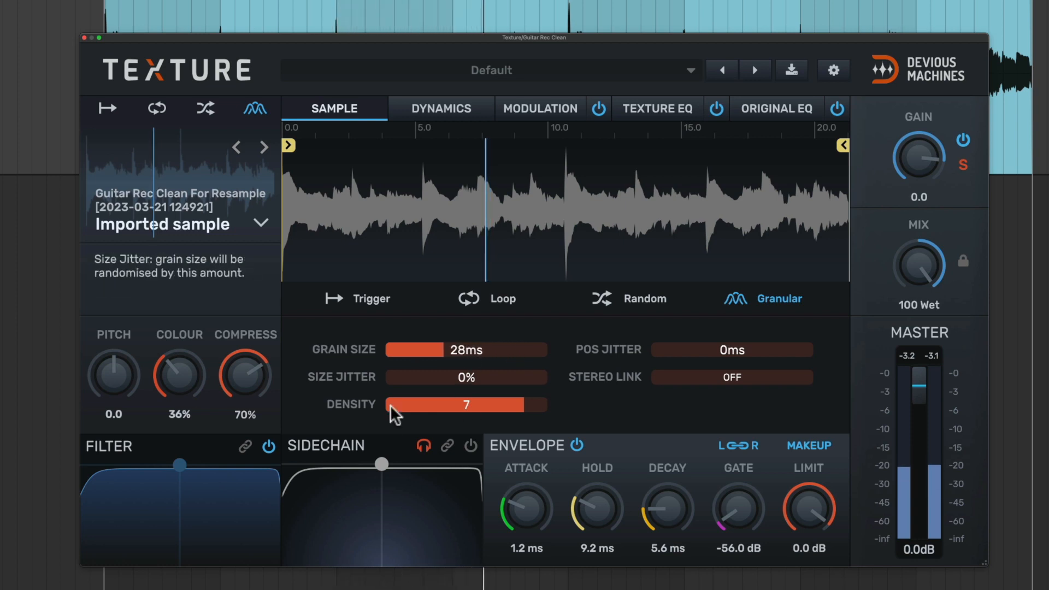
left_click_drag(392, 386, 506, 386)
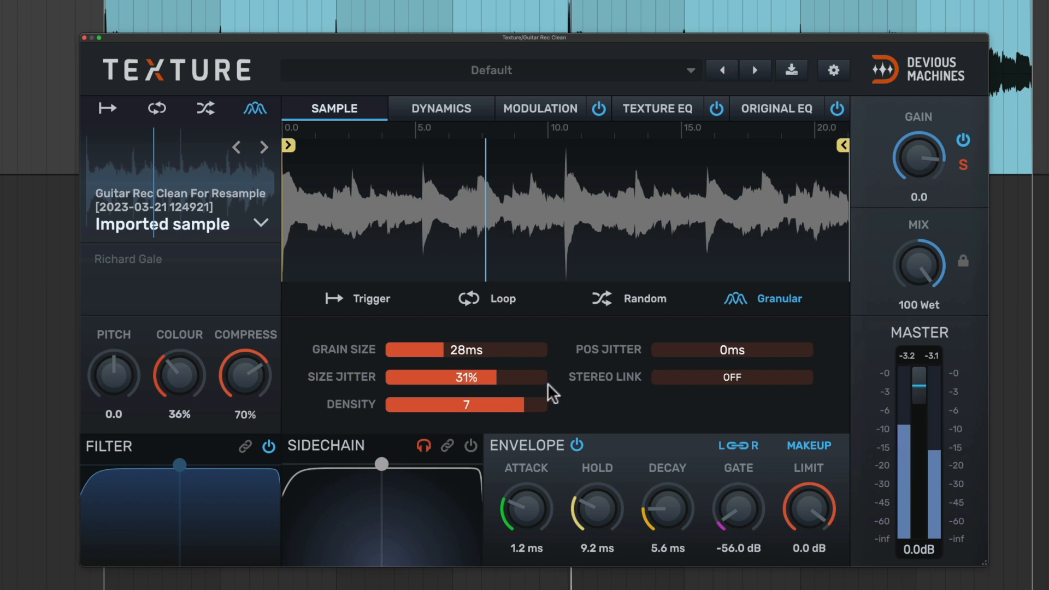
left_click_drag(655, 349, 713, 350)
- Set the sample pitch to 24.0 and colour to 95%, and bring the dry/wet mix to its centre balance
mouse_move(164, 385)
left_mouse_down()
mouse_move(164, 333)
mouse_move(164, 400)
left_mouse_up()
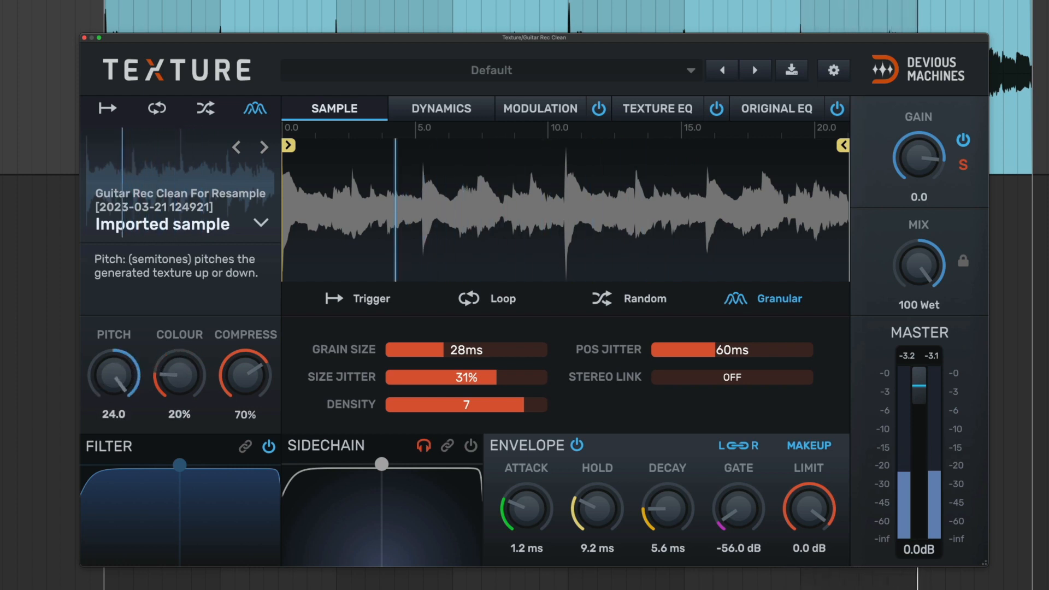
left_click_drag(197, 370, 196, 308)
left_click_drag(954, 265, 954, 293)
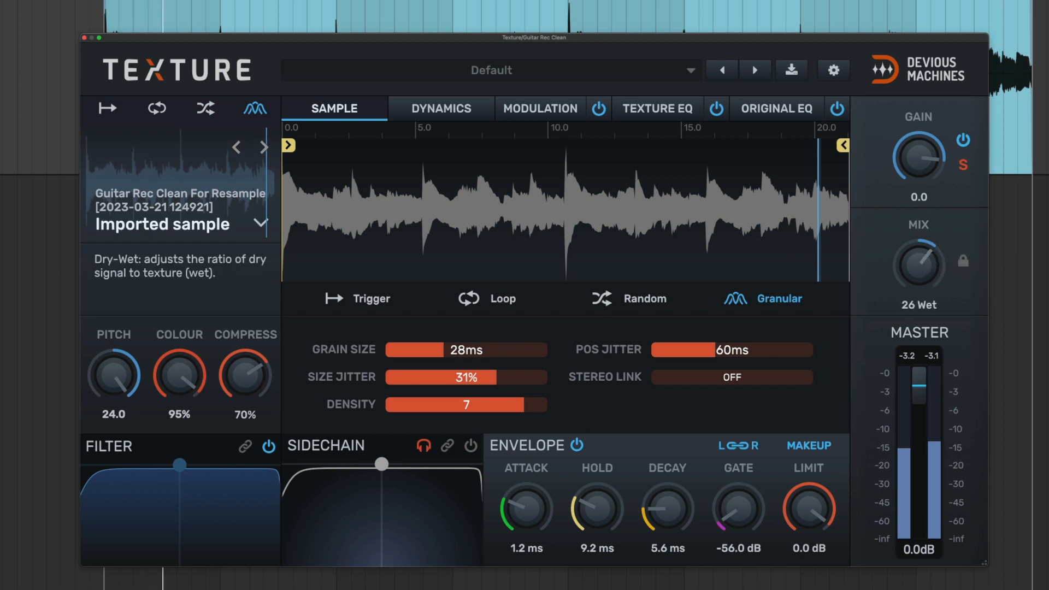
left_click_drag(928, 264, 924, 321)
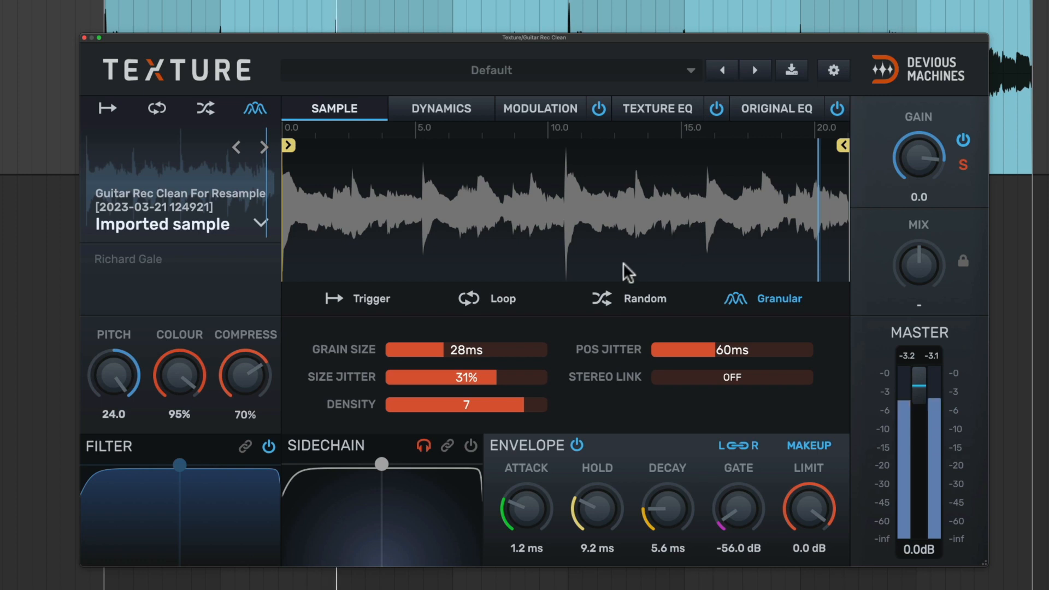
- Choose the Saw- LFO shape, set its colour modulation to 0.6 and lower the main colour to 50%
left_click(510, 111)
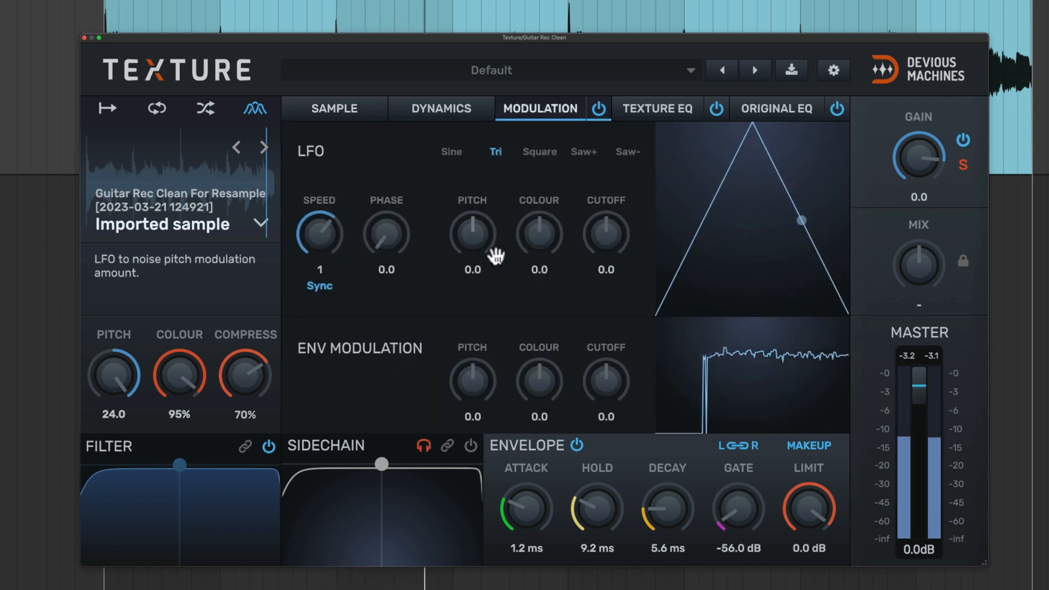
left_click(626, 153)
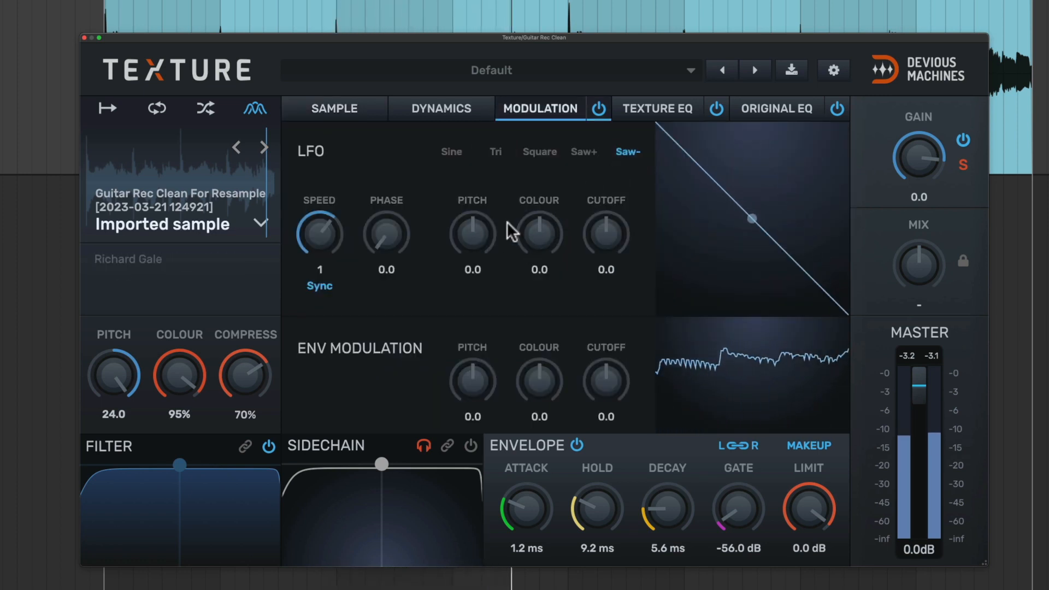
mouse_move(555, 232)
left_mouse_down()
mouse_move(555, 254)
mouse_move(553, 243)
left_mouse_up()
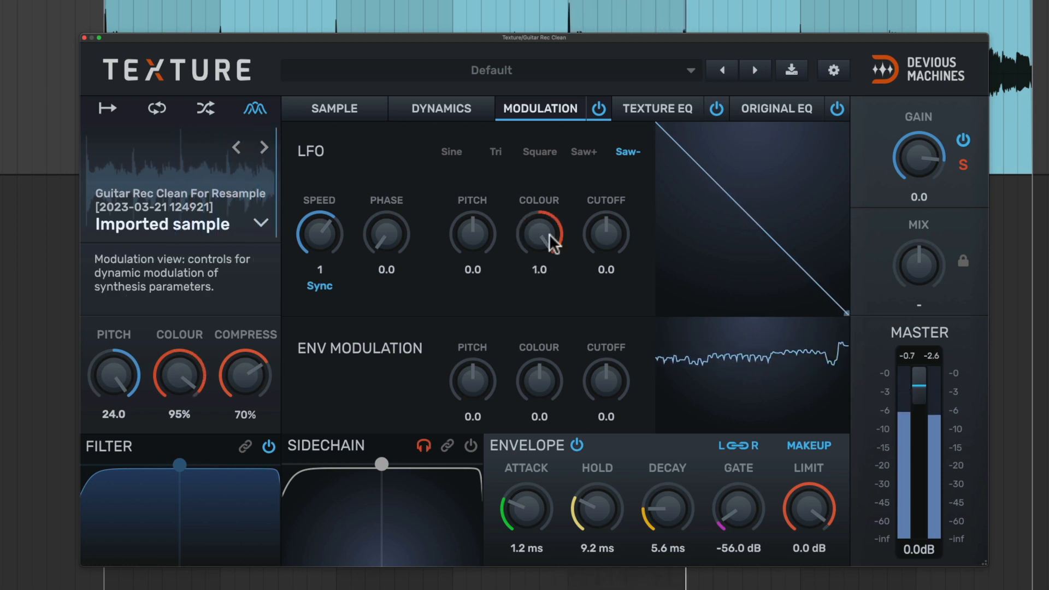
left_click_drag(164, 377, 163, 407)
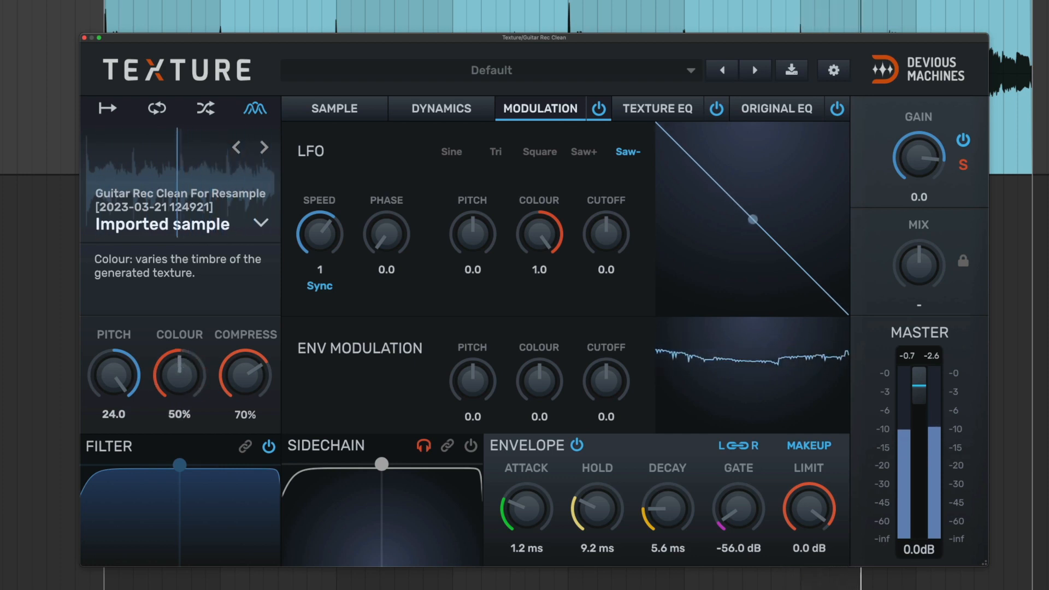
mouse_move(548, 253)
left_mouse_down()
mouse_move(549, 264)
mouse_move(548, 252)
left_mouse_up()
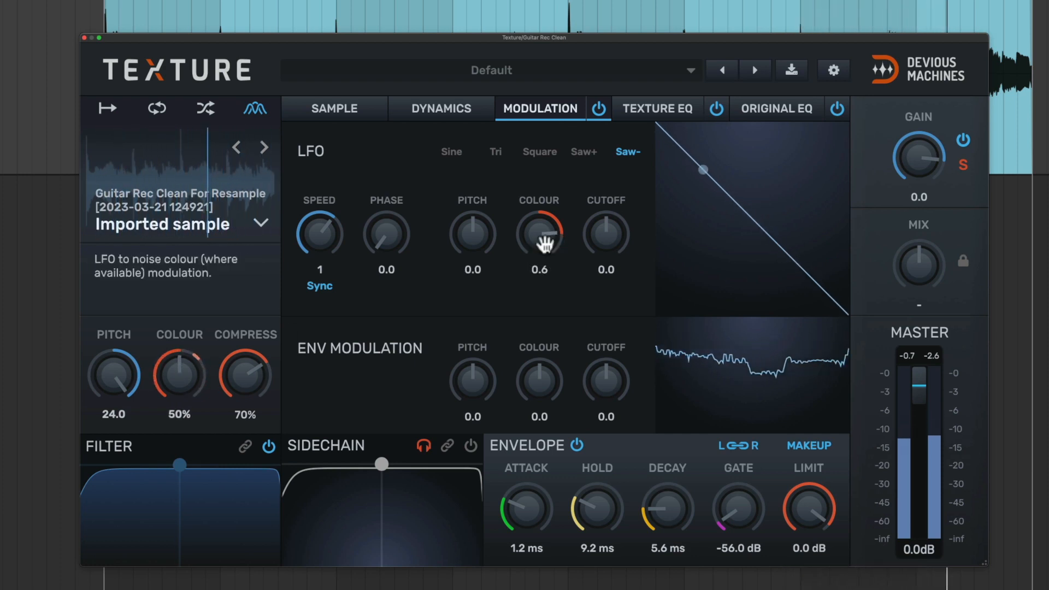
- Set grain size to 164 ms, size jitter to 7%, density to 6, position jitter to 286 ms and the mix to 1 Dry
left_click(342, 113)
left_click_drag(466, 350, 526, 350)
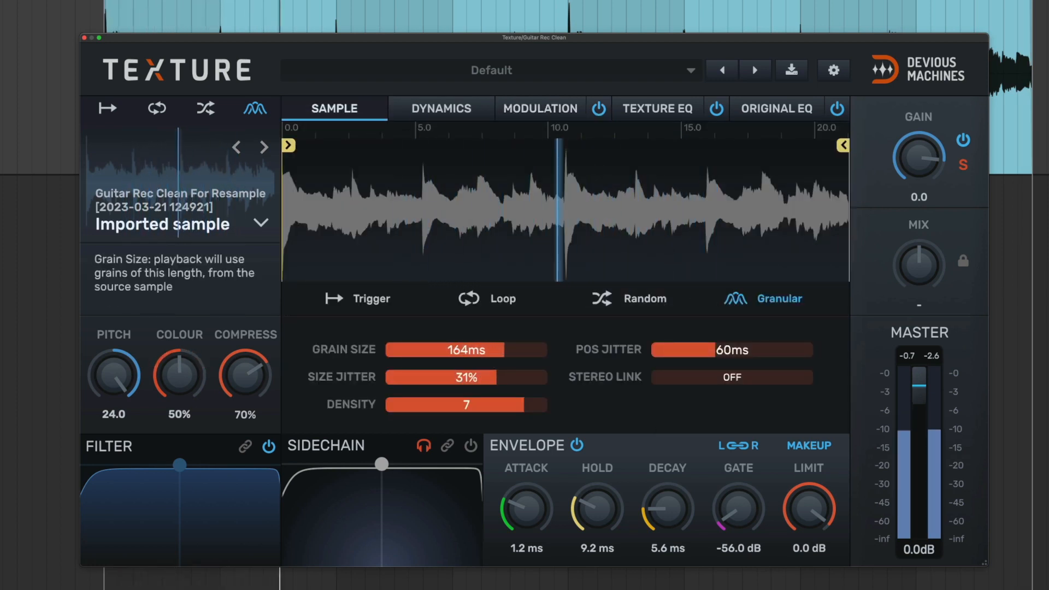
left_click_drag(525, 409, 397, 377)
left_click_drag(802, 348, 732, 358)
mouse_move(939, 260)
left_mouse_down()
mouse_move(939, 218)
mouse_move(935, 271)
left_mouse_up()
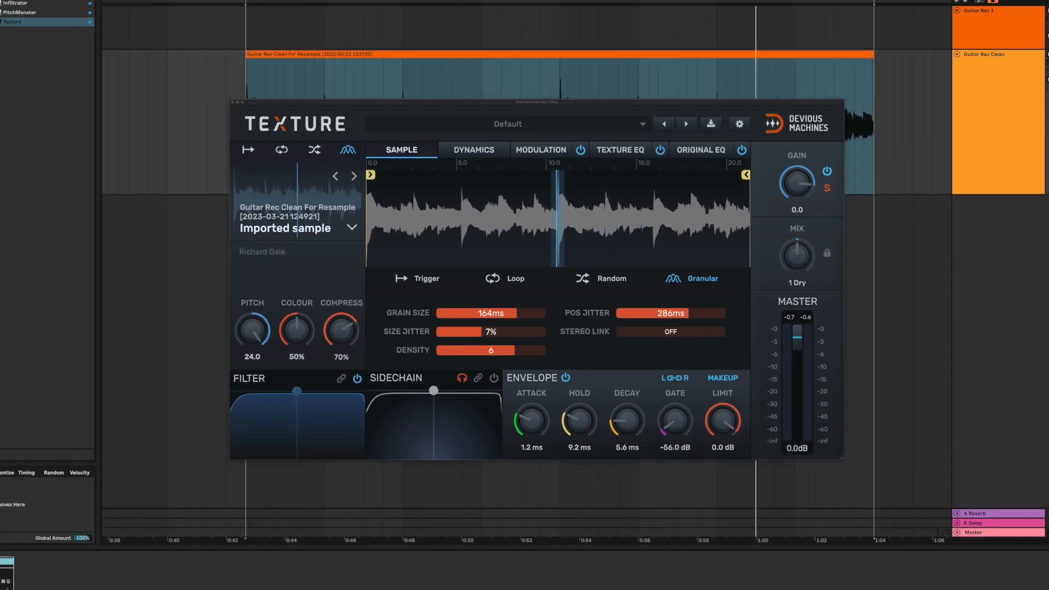
- Set up a fresh Texture instance holding the guitar sample with Granular playback, pitch 12.0 and mix 100 Wet
right_click(39, 500)
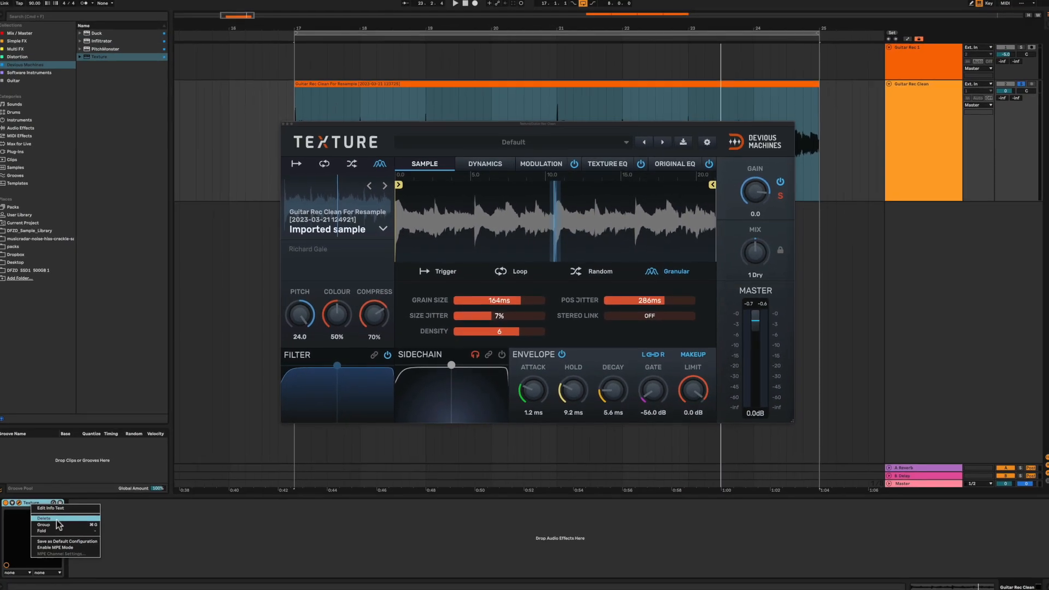
left_click(24, 508)
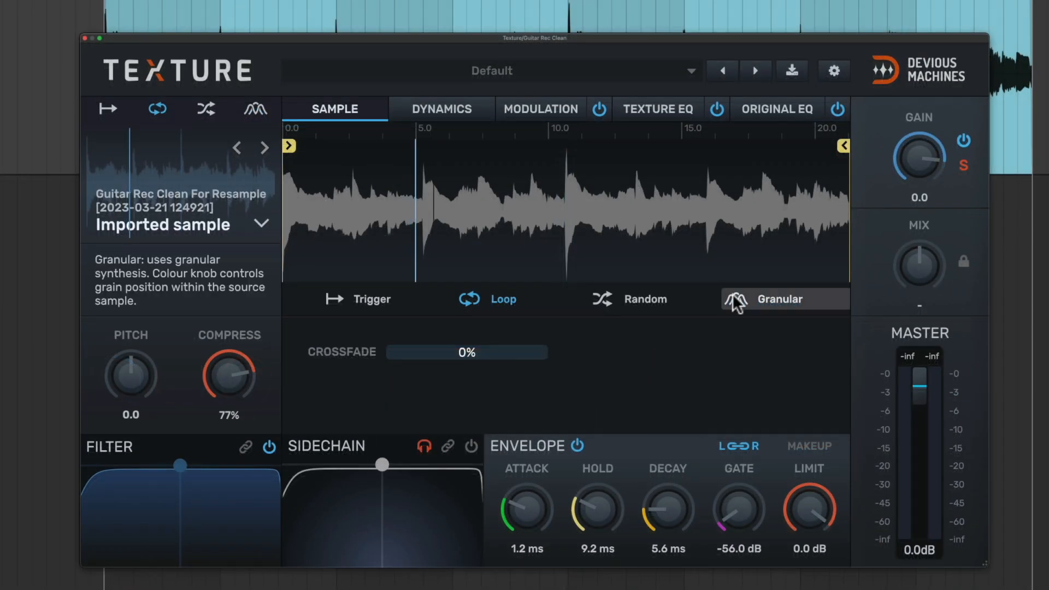
left_click(748, 300)
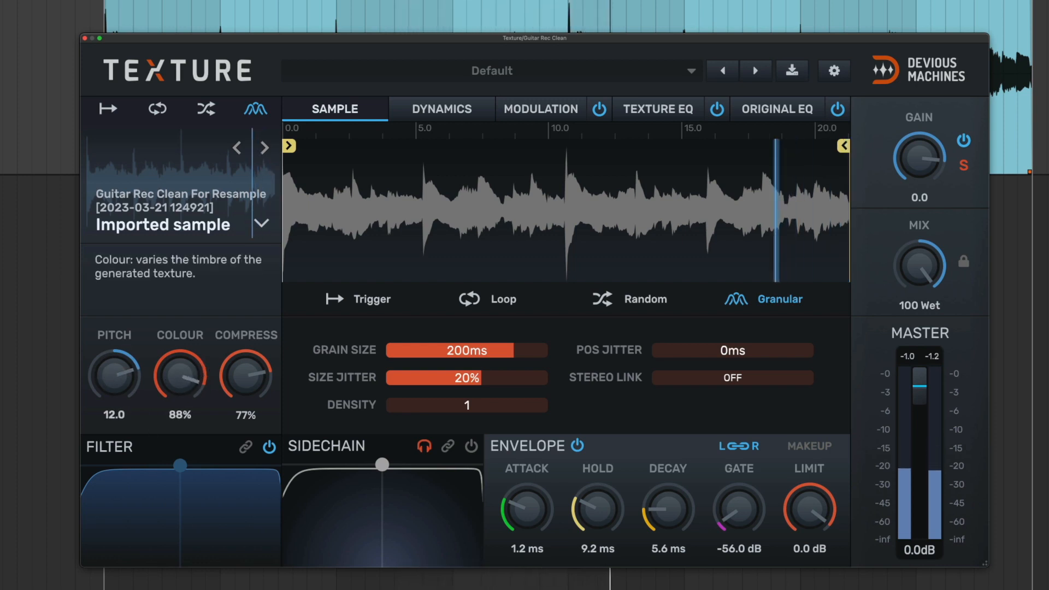
- Lower the main colour to 4% and apply a Sine LFO at synced speed 8 with colour modulation 0.5
mouse_move(180, 376)
left_mouse_down()
mouse_move(180, 302)
mouse_move(180, 346)
left_mouse_up()
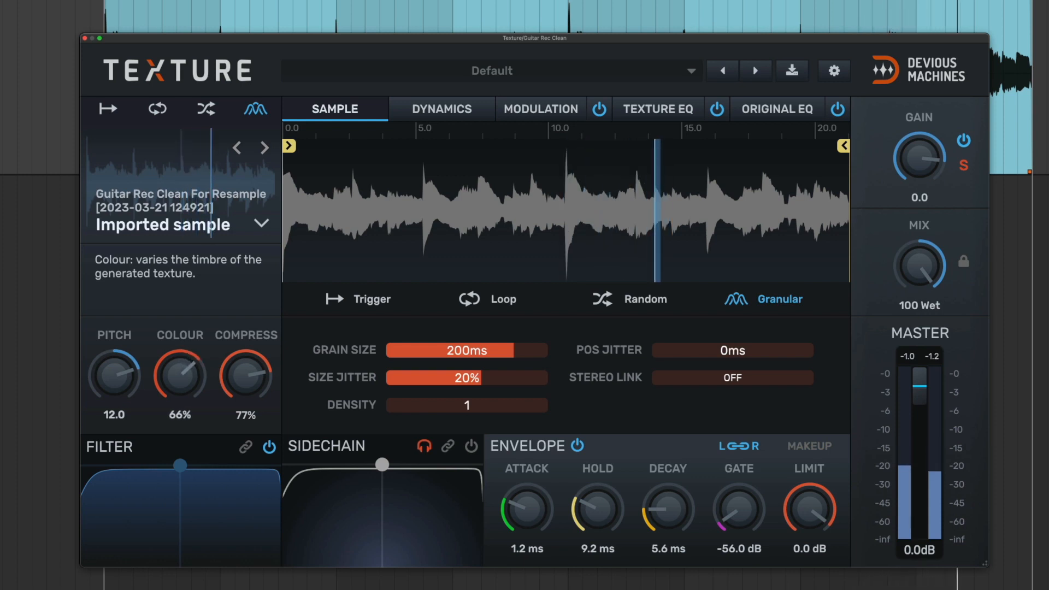
left_click_drag(180, 376, 180, 428)
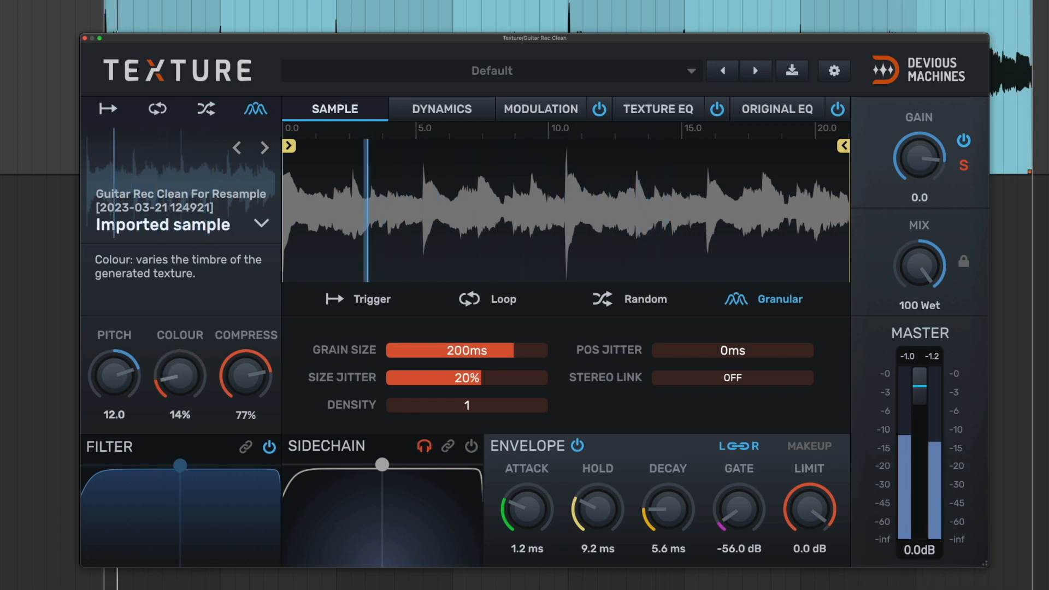
left_click(528, 108)
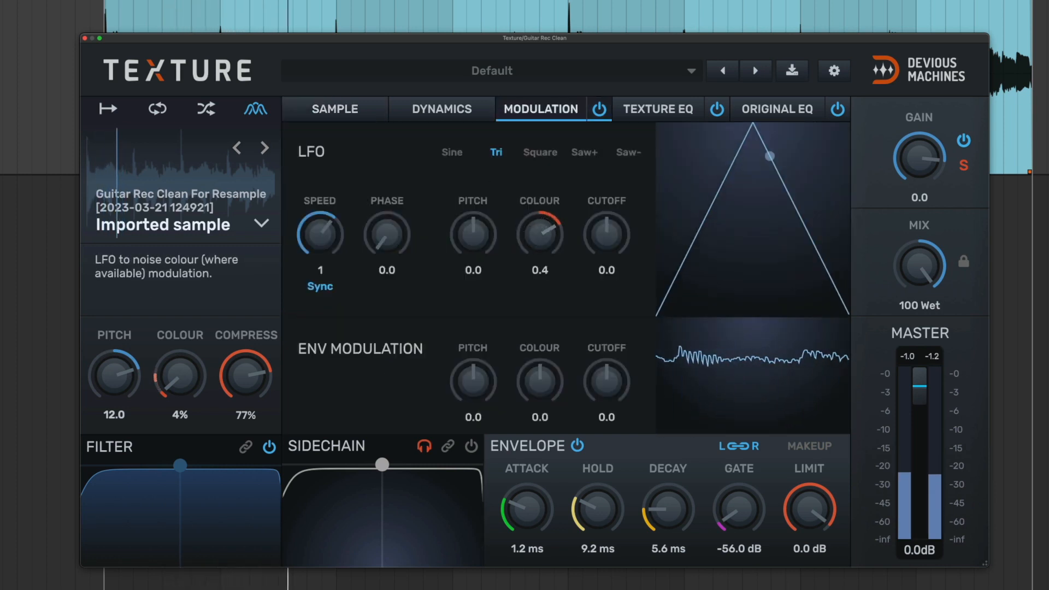
left_click_drag(533, 210, 530, 198)
left_click(468, 159)
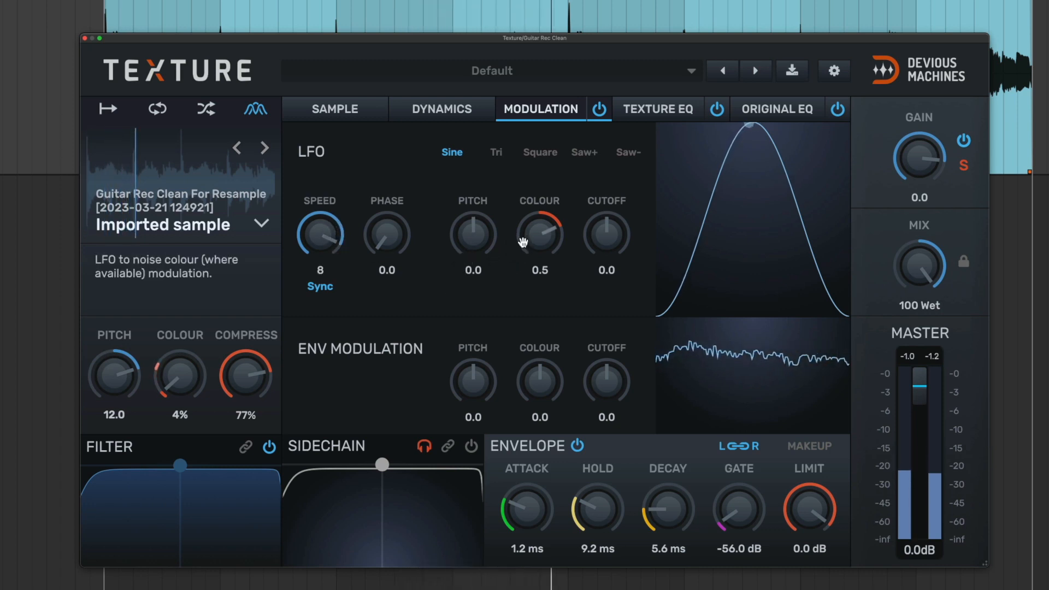
- Set the sample's grain density to 8, position jitter to 1 ms and grain size to 132 ms
left_click(372, 112)
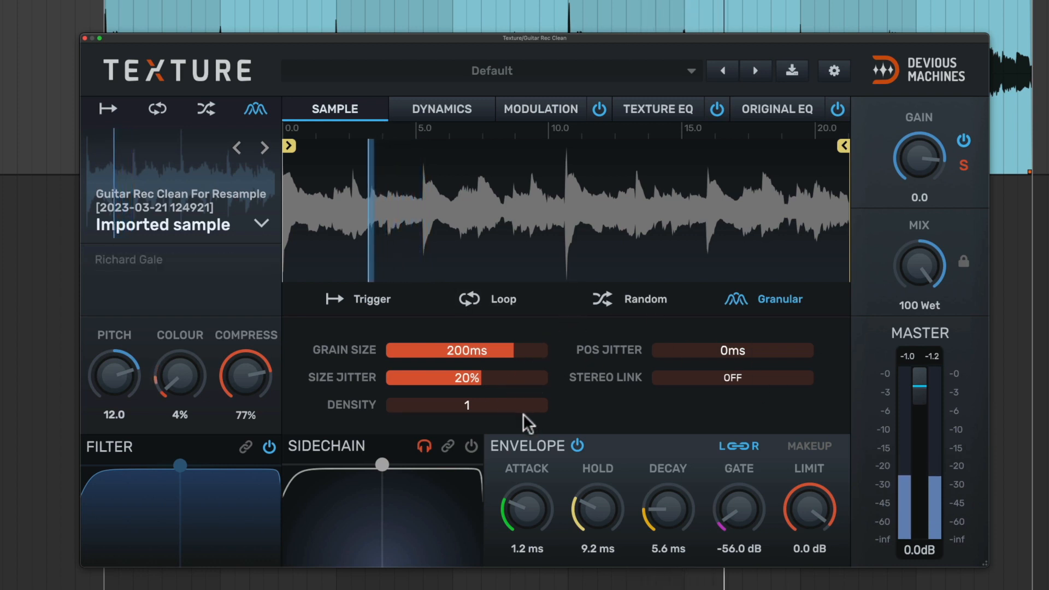
scroll(467, 406, "up", 5)
scroll(467, 406, "up", 2)
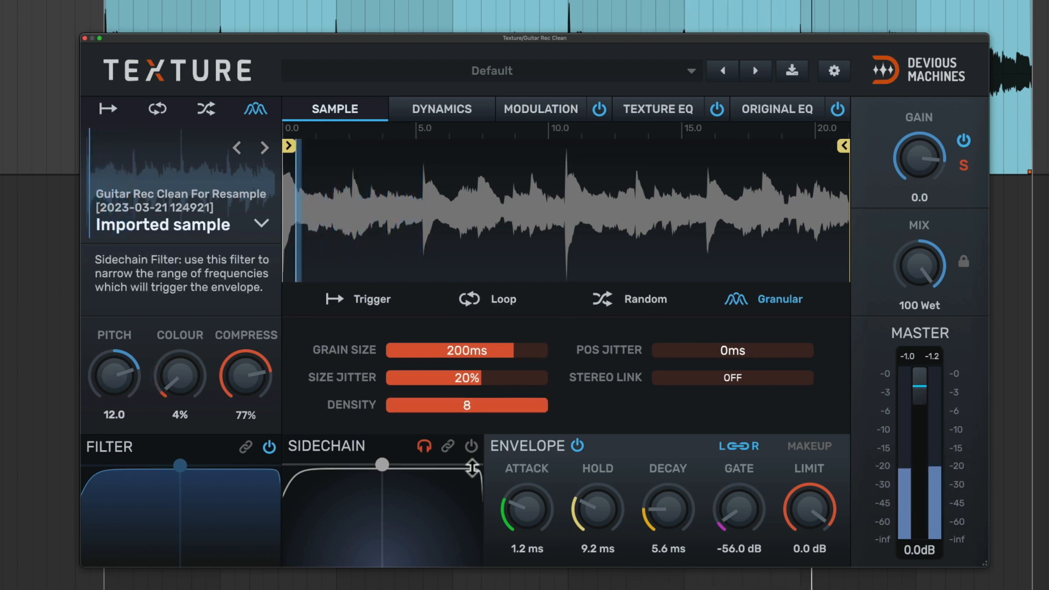
scroll(735, 353, "up", 1)
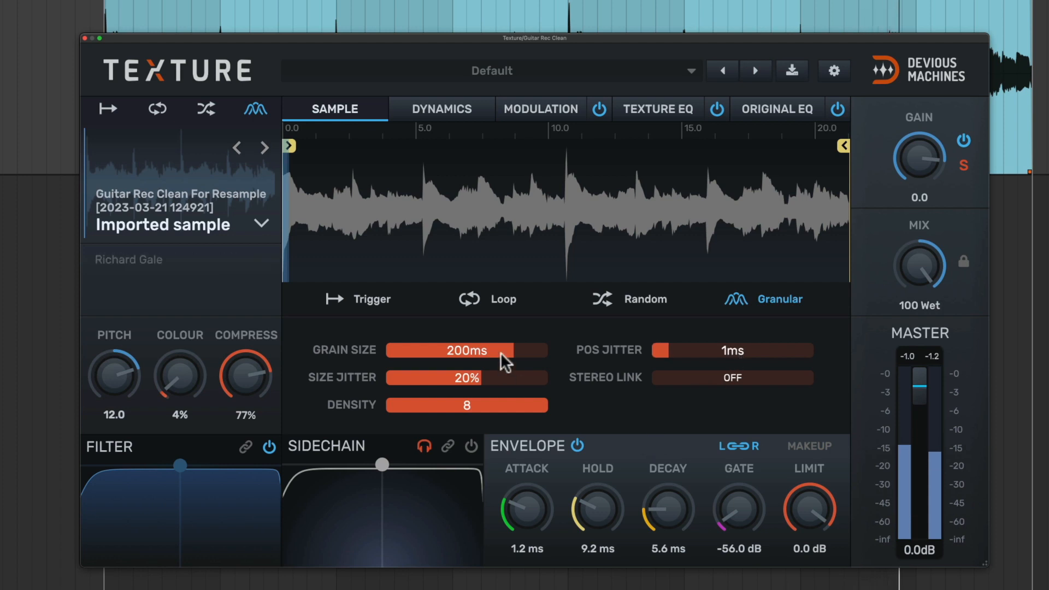
scroll(503, 350, "down", 5)
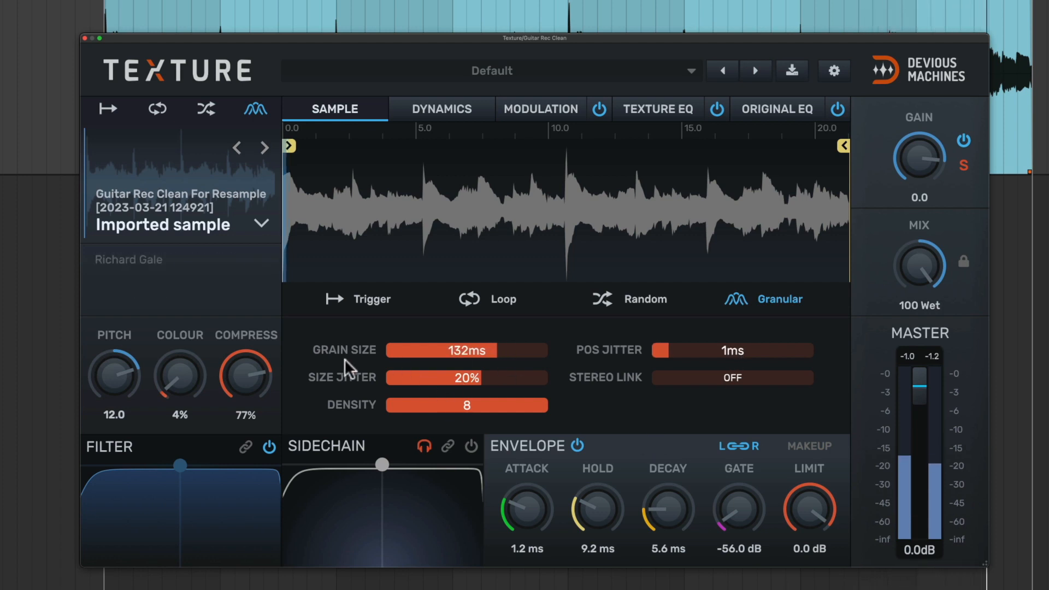
- Set the main colour to 50% and the dry/wet mix to 16 Wet
left_click_drag(189, 385, 189, 358)
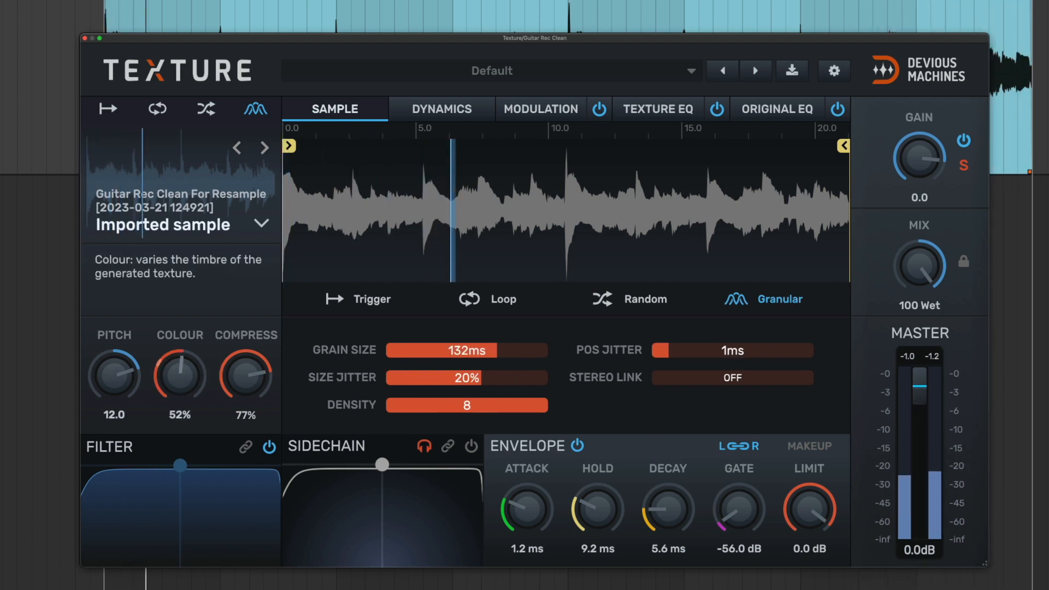
left_click_drag(186, 377, 185, 379)
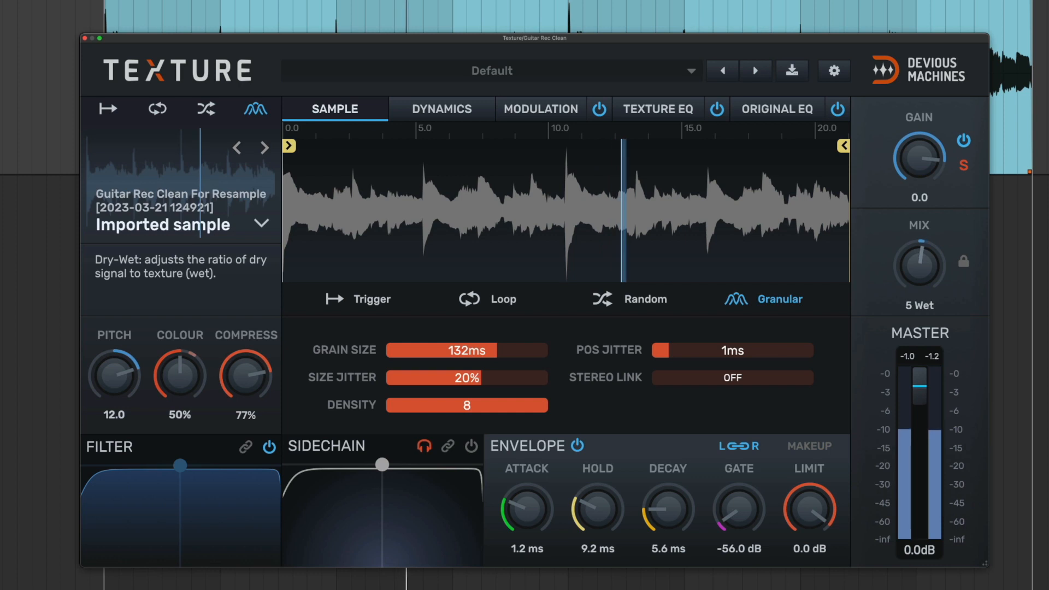
left_click_drag(920, 266, 936, 269)
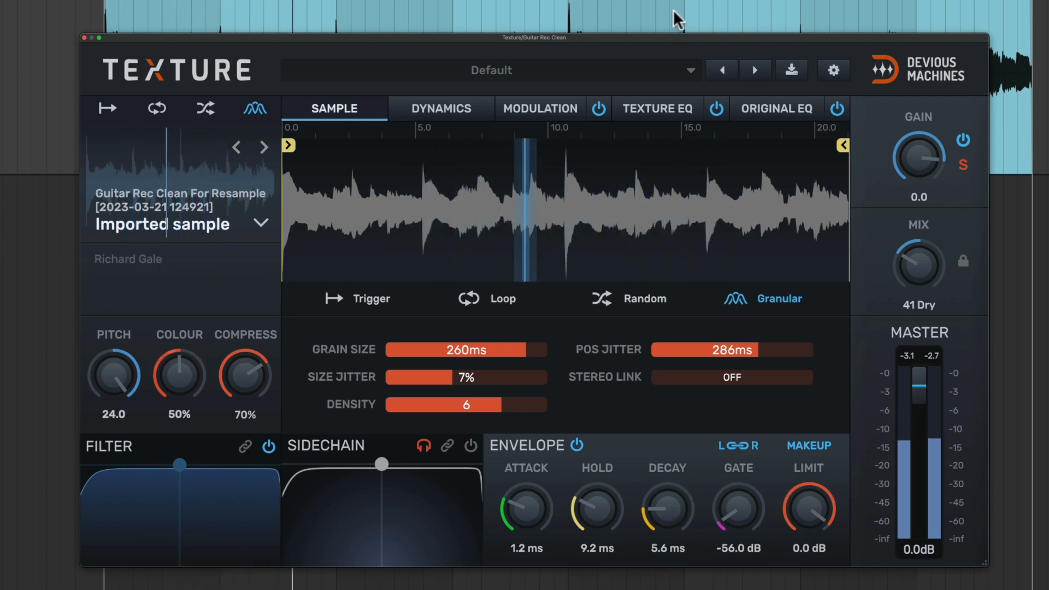
- In the Texture instance pitched at 24.0, shape the Texture EQ with a 5.2 dB boost at 4.72 kHz and a -4.3 dB band at 9.21 kHz
left_click(660, 104)
left_click_drag(697, 276, 706, 308)
left_click(771, 275)
left_click_drag(768, 275, 785, 297)
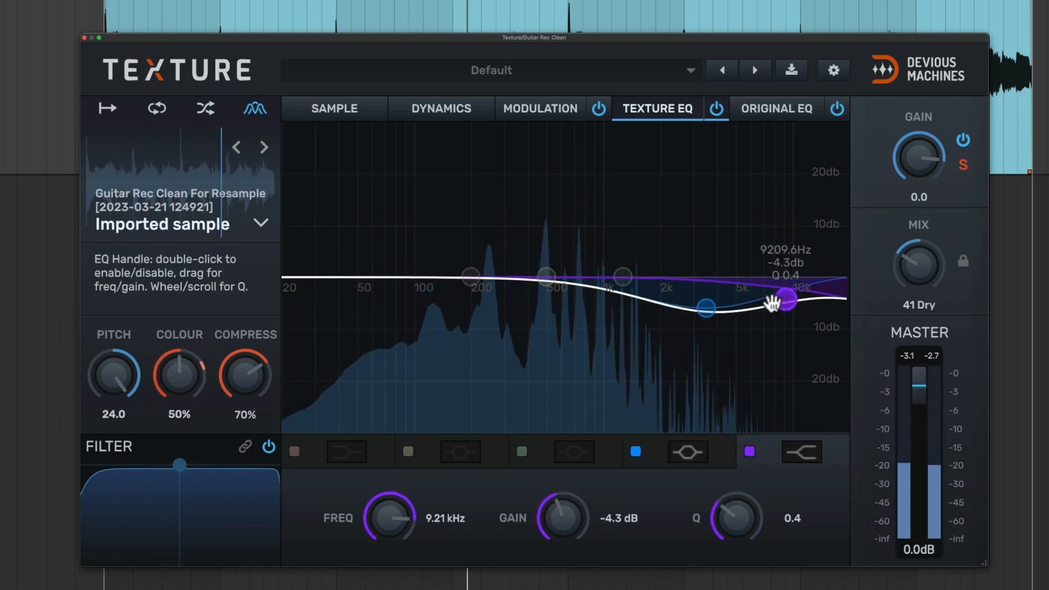
left_click_drag(706, 307, 731, 251)
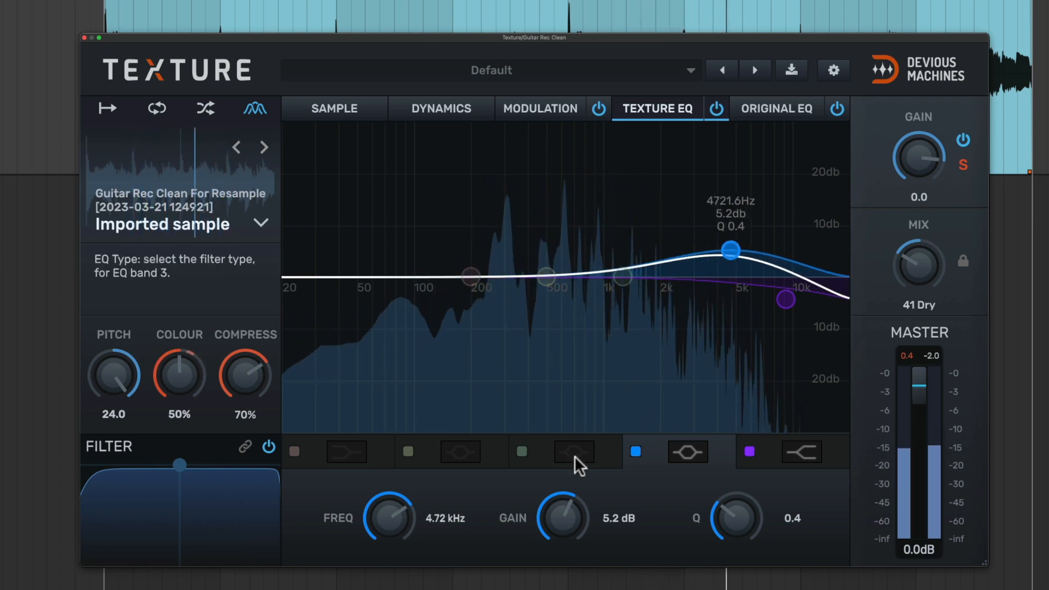
- In the Texture instance pitched at 12.0, set the mix to 25 Dry and the position jitter to 144 ms
left_click(381, 105)
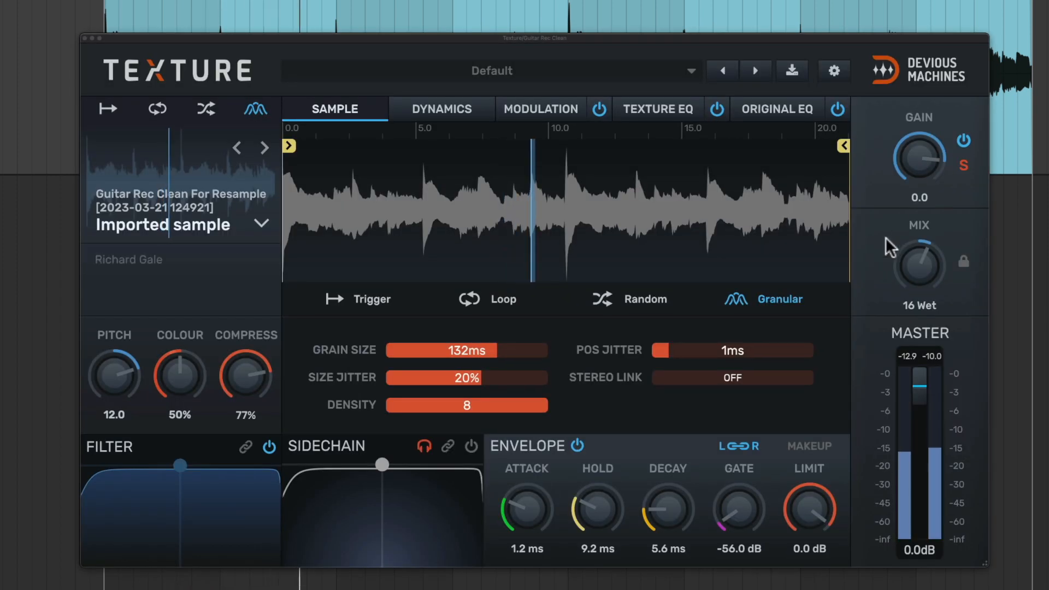
left_click_drag(909, 262, 923, 268)
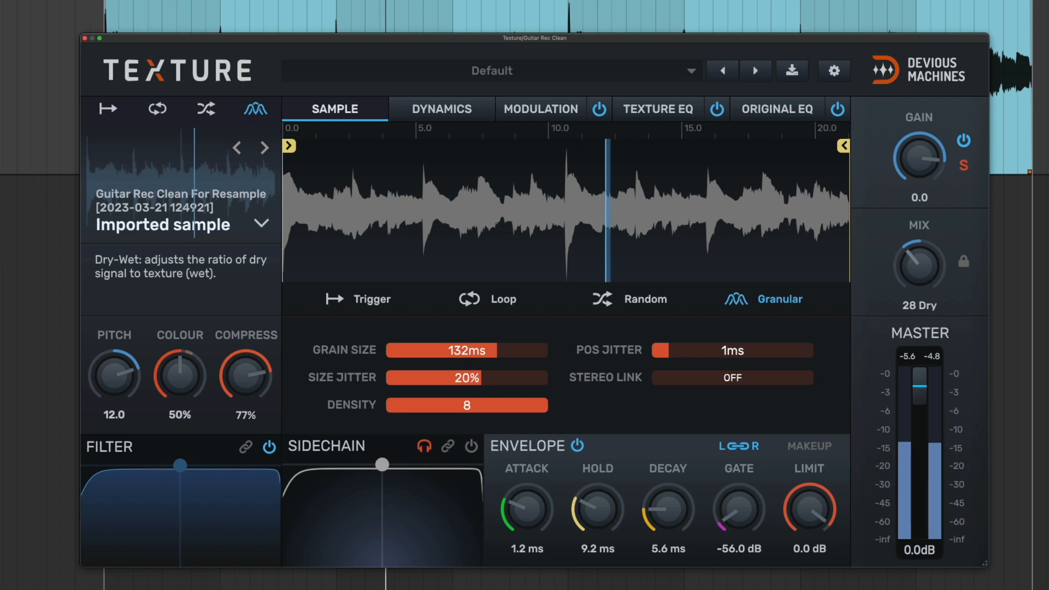
left_click_drag(765, 351, 798, 339)
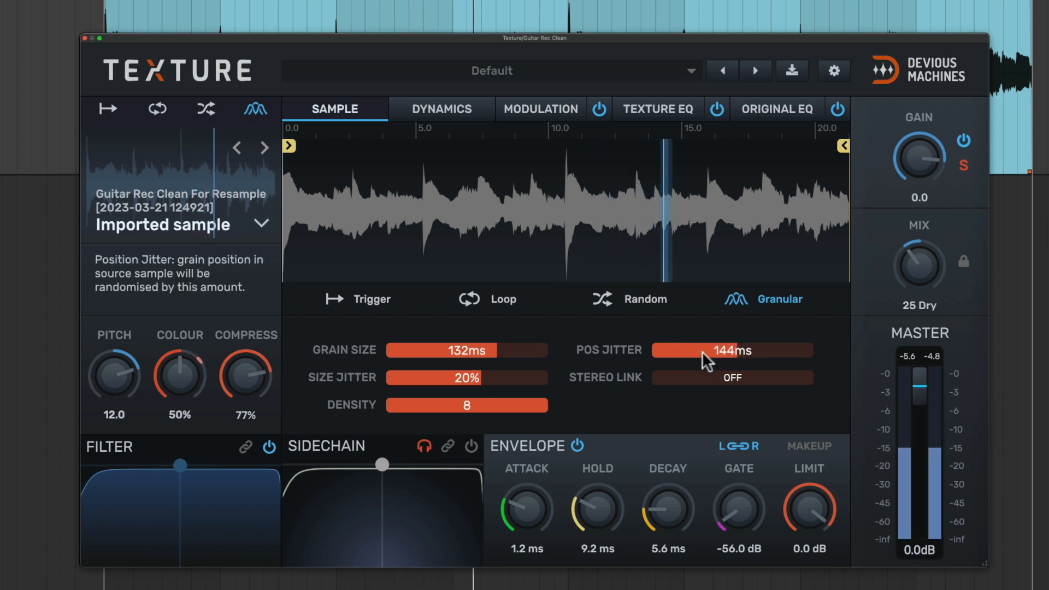
- Set size jitter to 36%, grain size to 146 ms and envelope attack to 12 ms, and readjust the dry/wet mix
left_click_drag(516, 382, 533, 380)
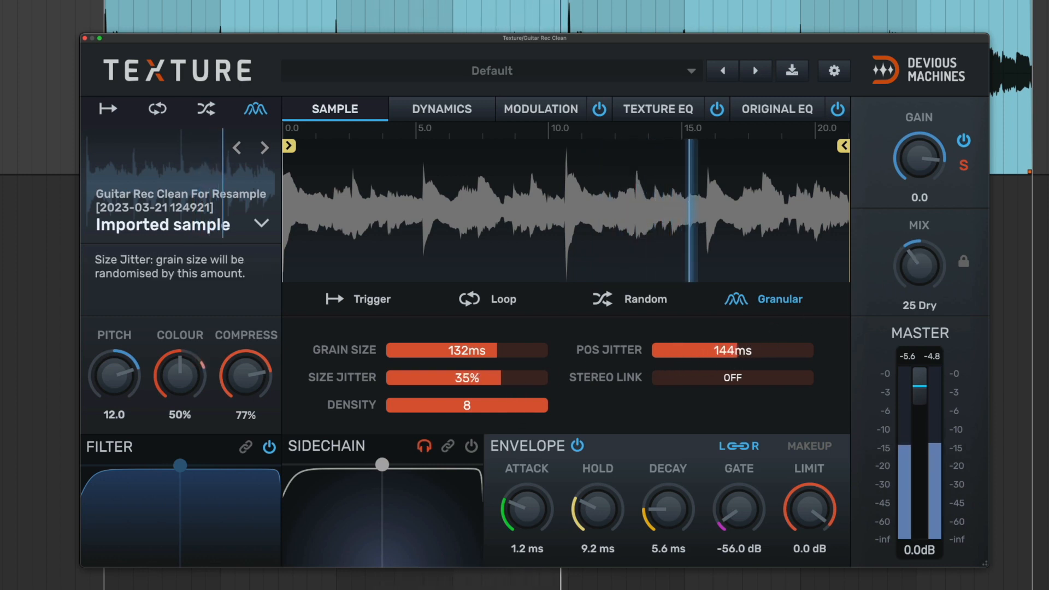
left_click_drag(492, 352, 493, 351)
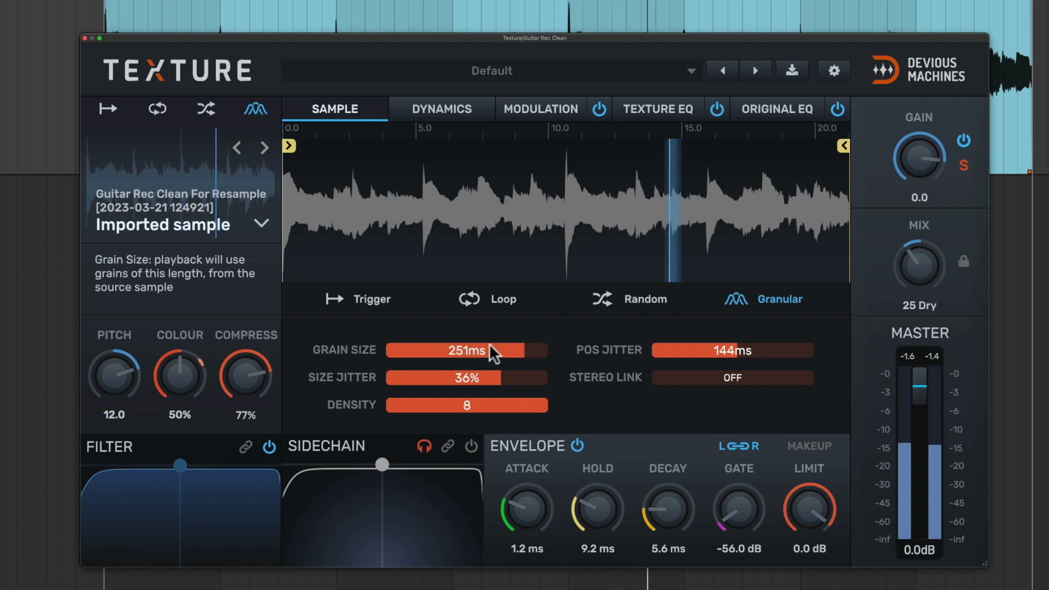
left_click_drag(467, 350, 467, 344)
left_click_drag(527, 509, 534, 495)
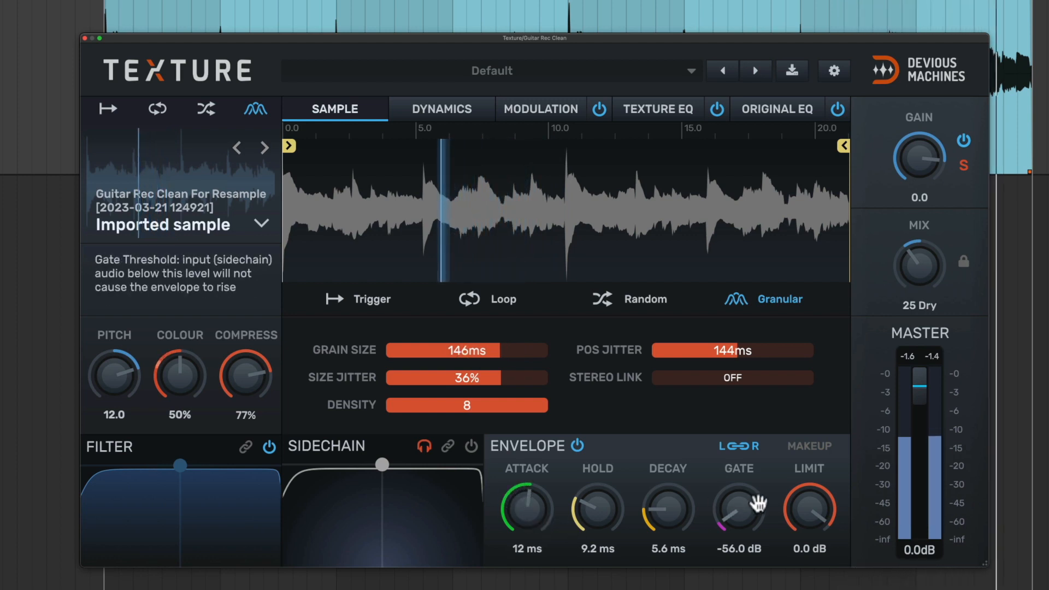
left_click_drag(948, 270, 920, 251)
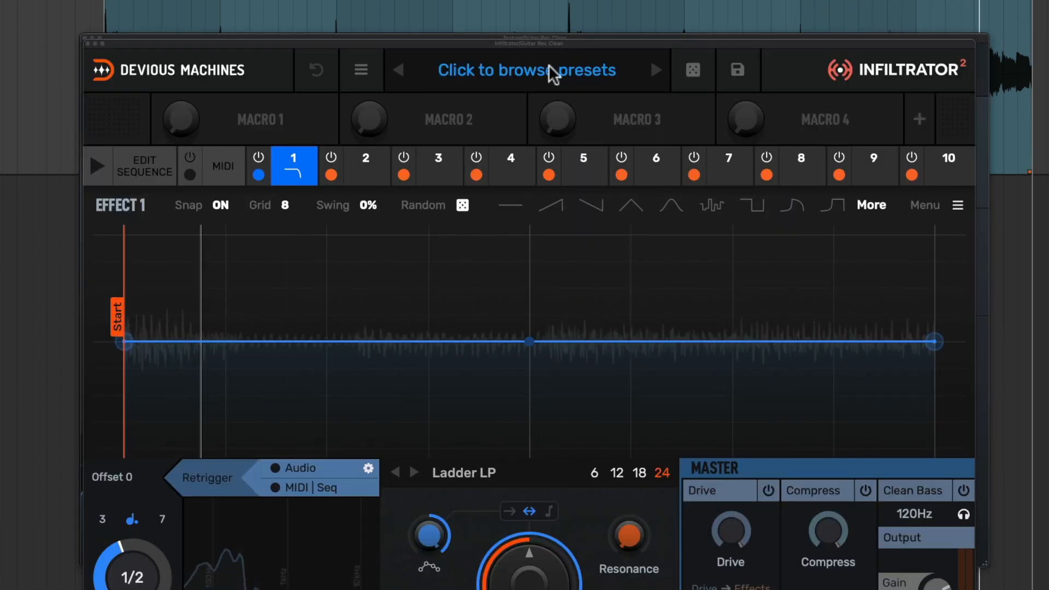
- Switch to Infiltrator 2 and load the Crystal Clean factory preset from the Guitar category
left_click(550, 66)
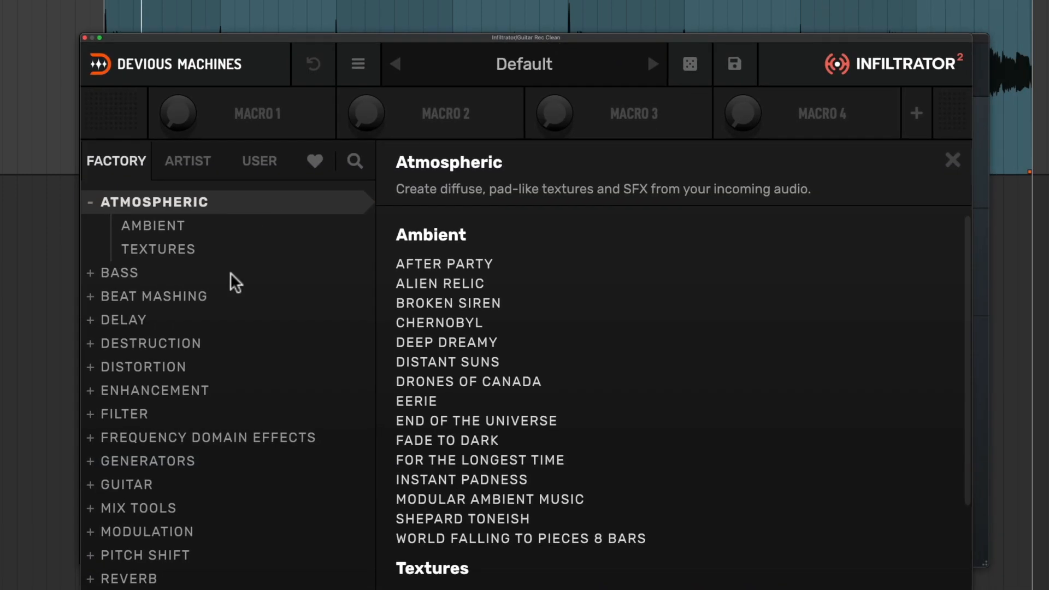
left_click(143, 490)
left_click(563, 321)
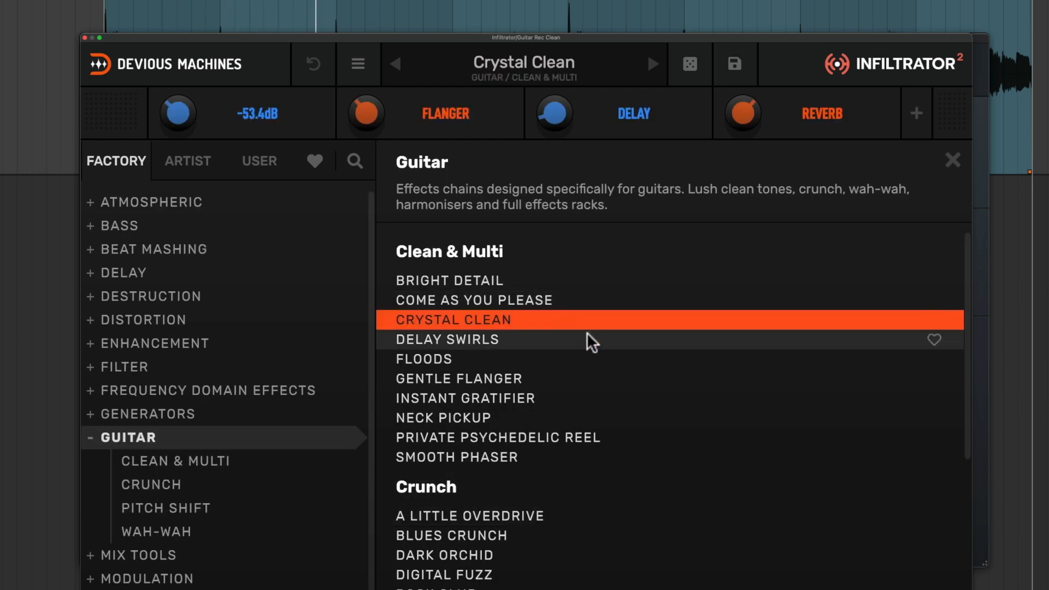
left_click(954, 161)
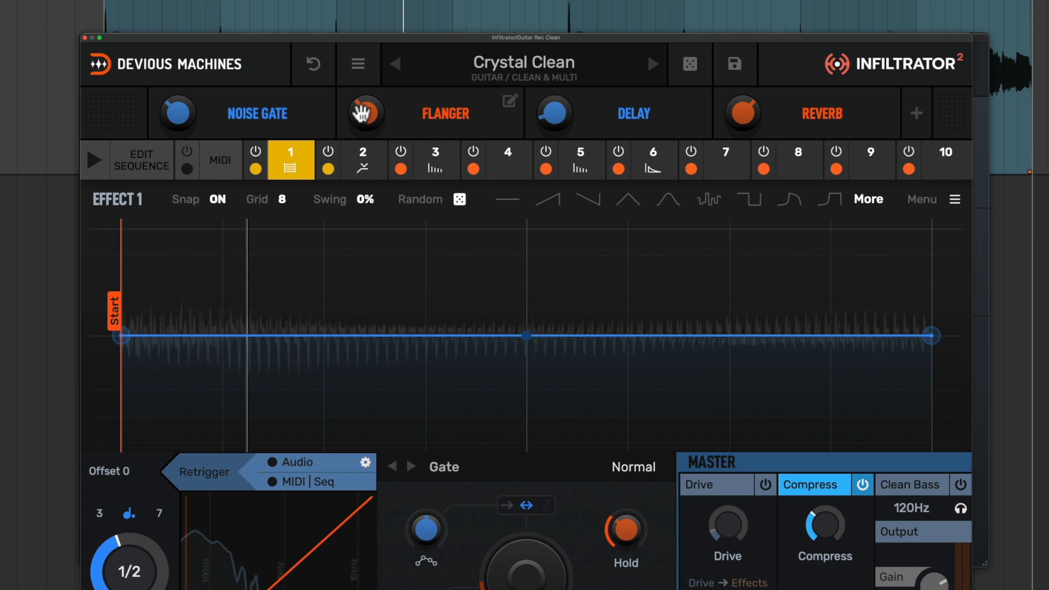
- Show effect 2 of the Crystal Clean preset and adjust its Reverb and Delay macro amounts
left_click(362, 160)
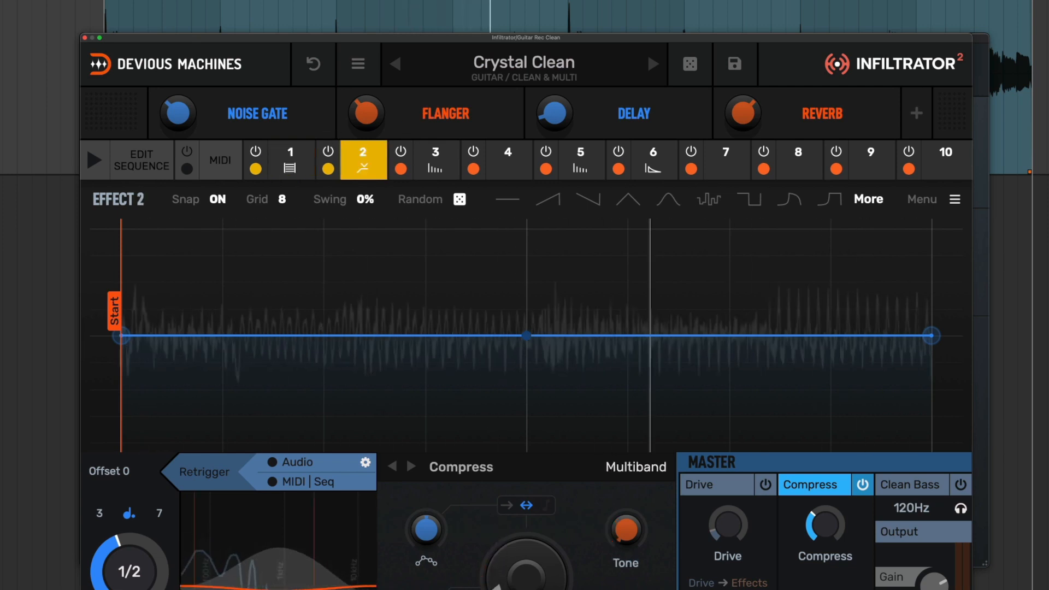
left_click_drag(736, 114, 736, 79)
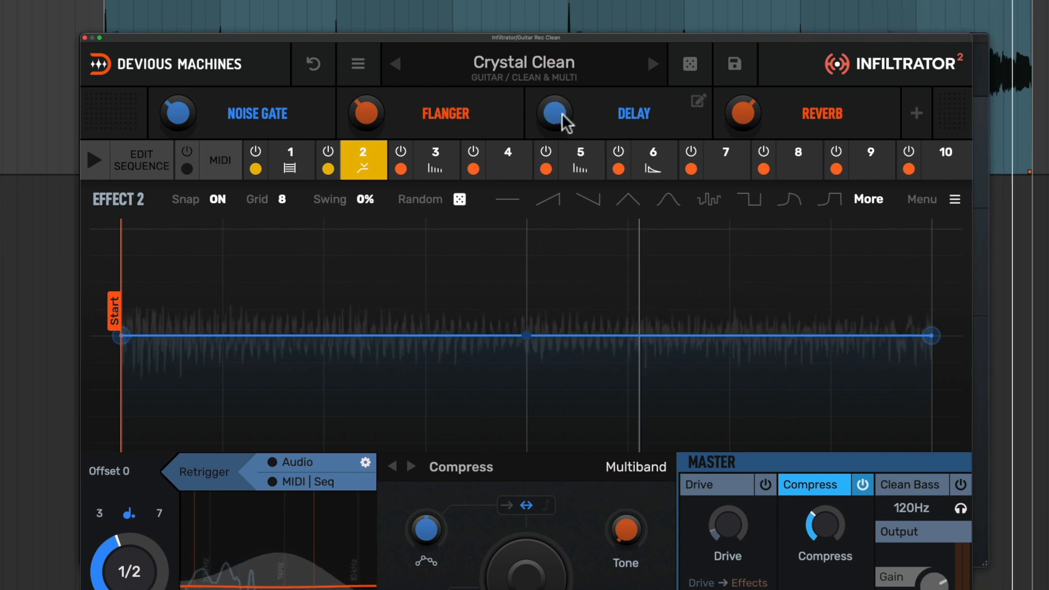
left_click_drag(560, 114, 559, 183)
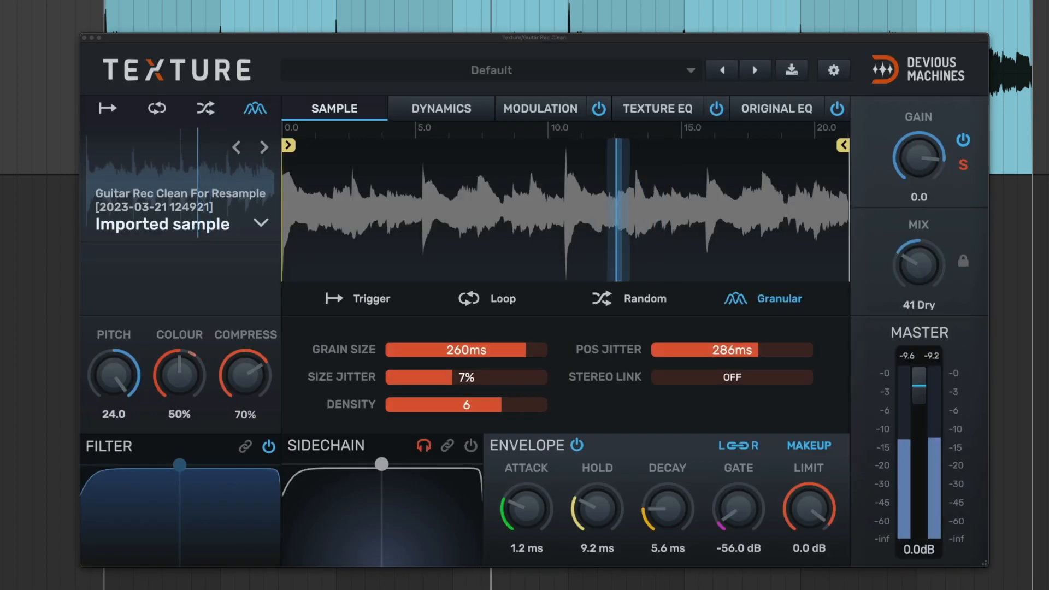
- Return to the Texture instance pitched at 24.0 and set its dry/wet mix to 59 Dry
left_click_drag(924, 273, 907, 257)
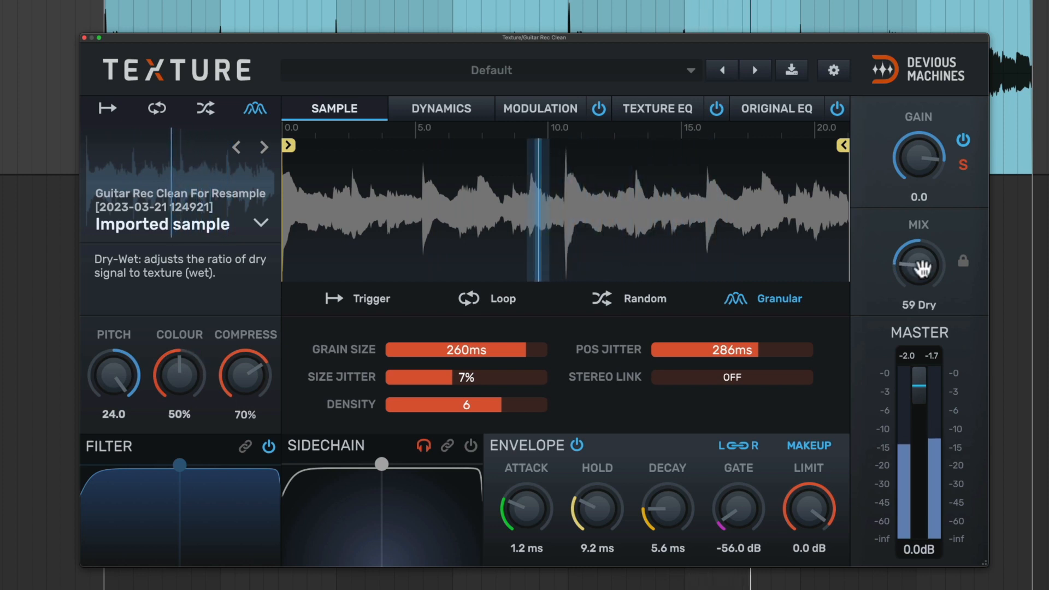